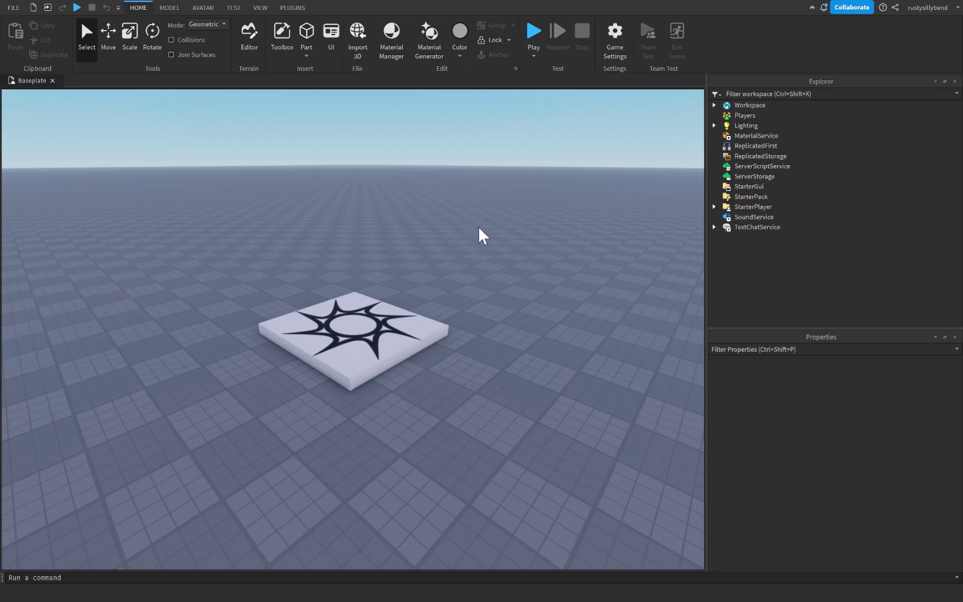
# Step: Look around the baseplate and spawn pad, then start a play test
pyautogui.moveTo(479, 225); pyautogui.dragTo(467, 233, button='right')
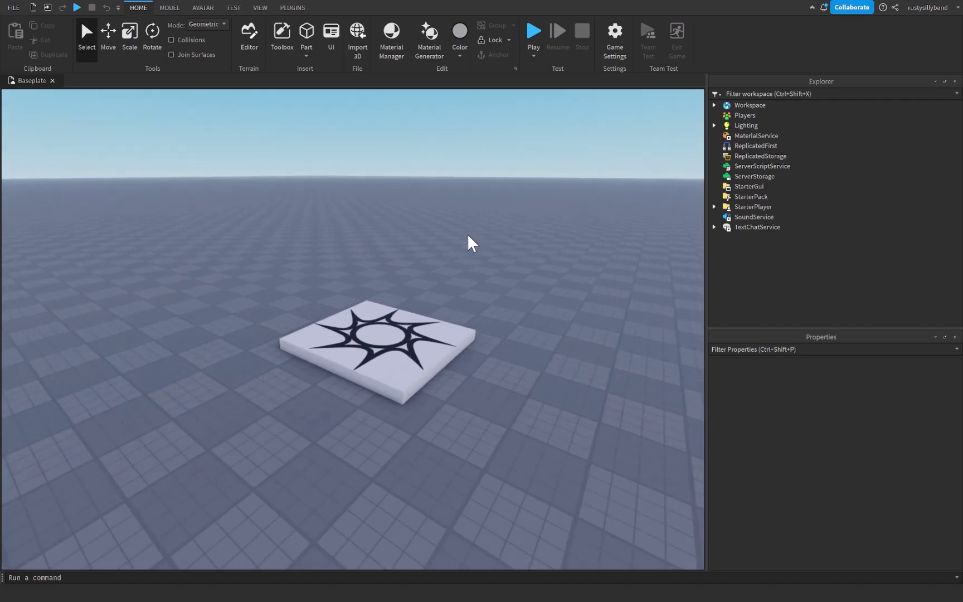
pyautogui.press('w')
pyautogui.press('a')
pyautogui.press('s')
pyautogui.press('d')
pyautogui.press('w')
pyautogui.press('a')
pyautogui.press('s')
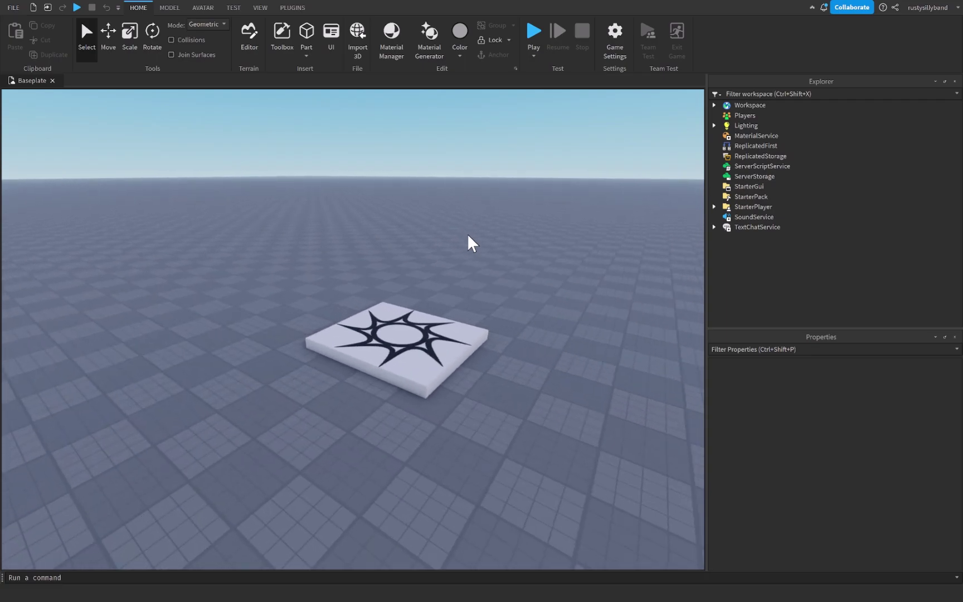
pyautogui.press('s')
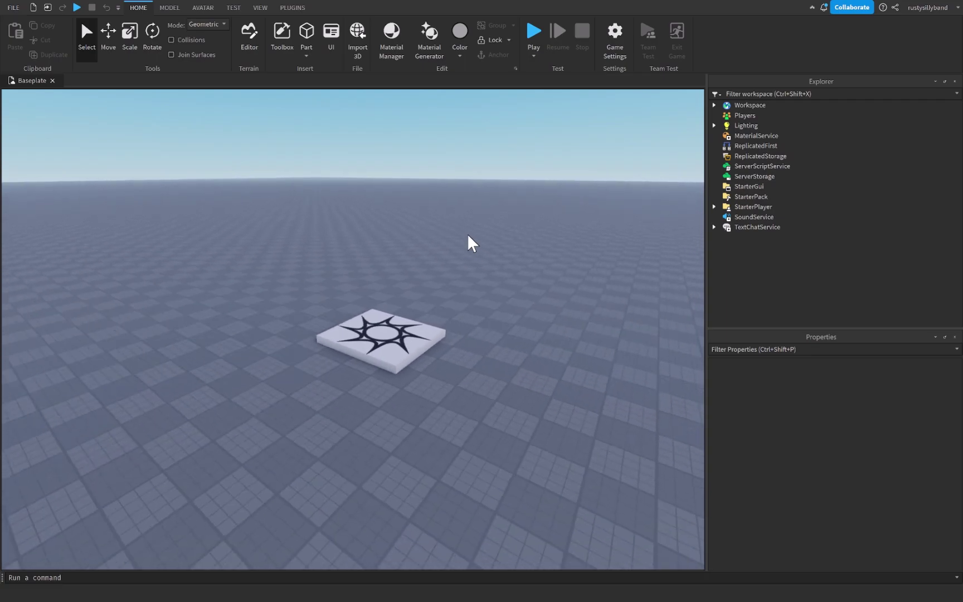
pyautogui.click(540, 33)
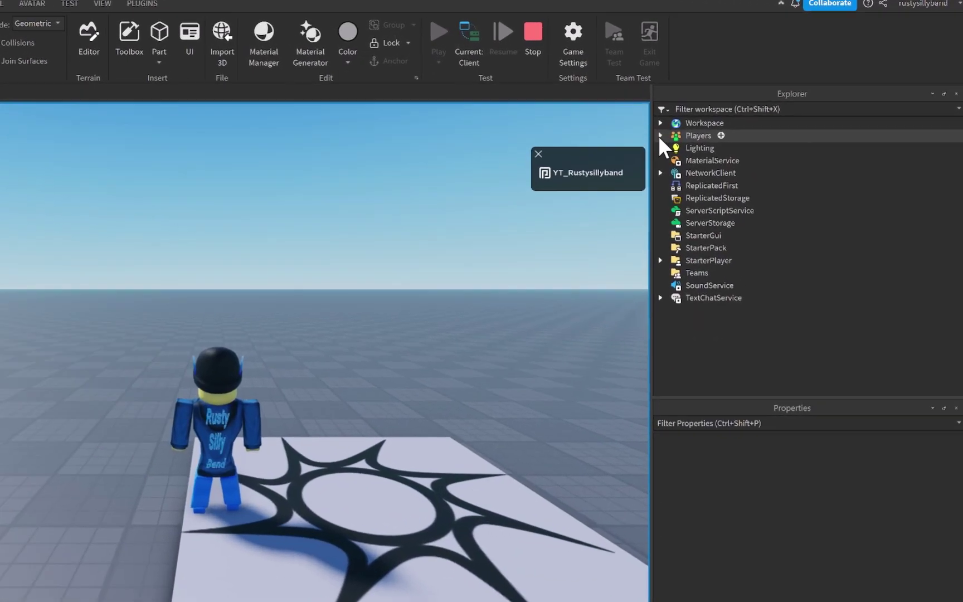
# Step: Expand Players and the joined player entry to select its Backpack
pyautogui.click(714, 116)
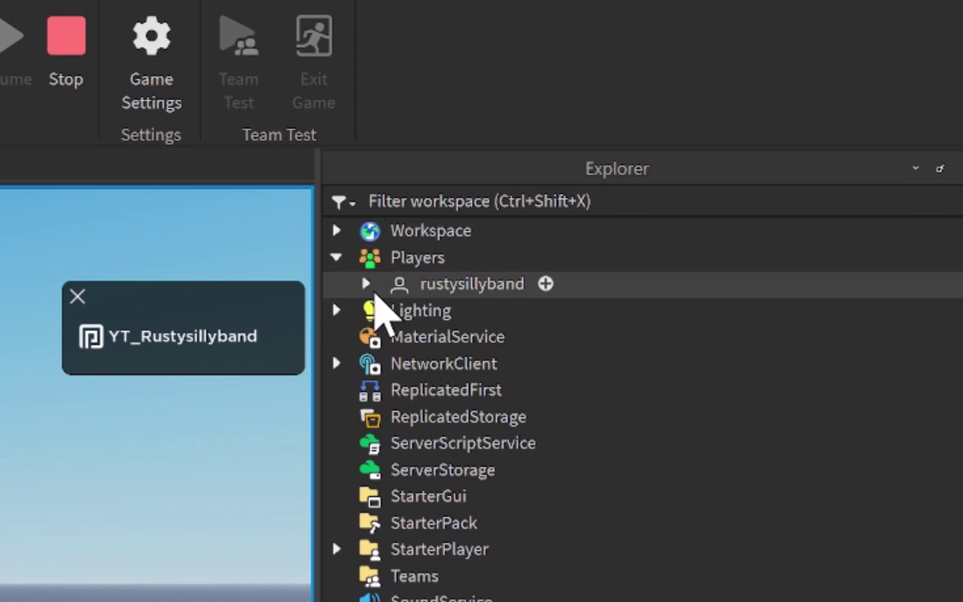
pyautogui.doubleClick(390, 287)
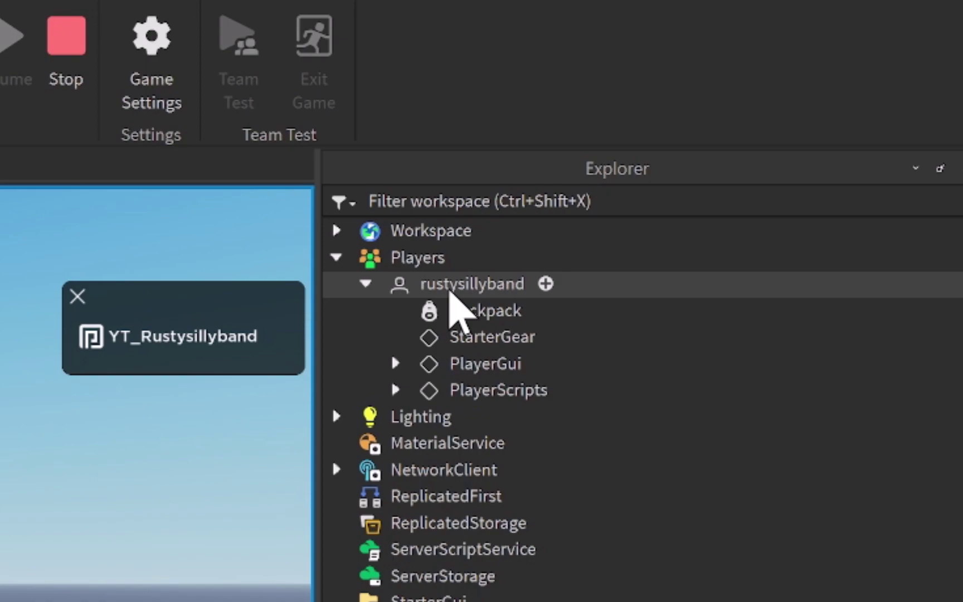
pyautogui.click(491, 312)
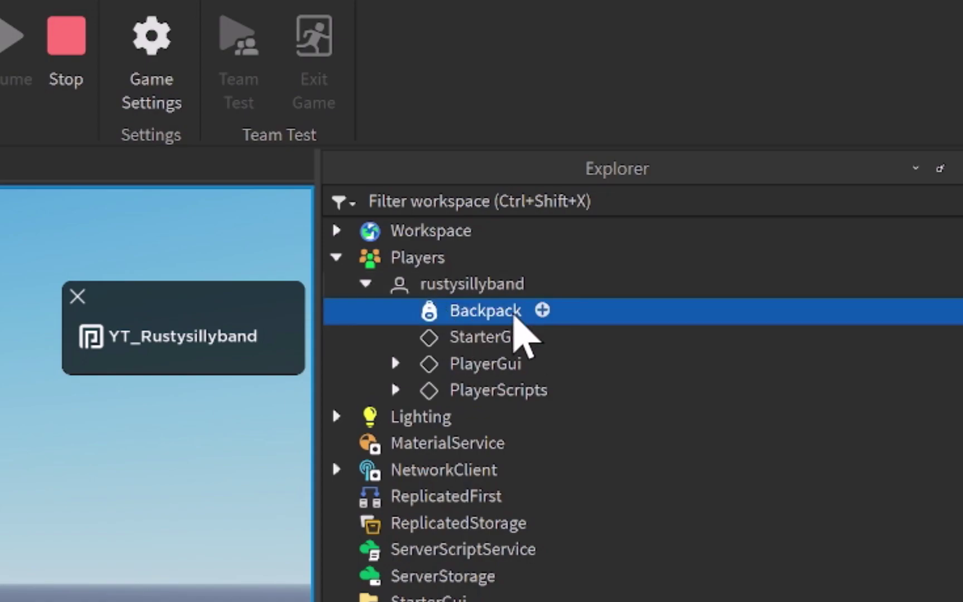
# Step: Insert a Tool into the player's Backpack by searching 'tool' in the object list
pyautogui.click(542, 311)
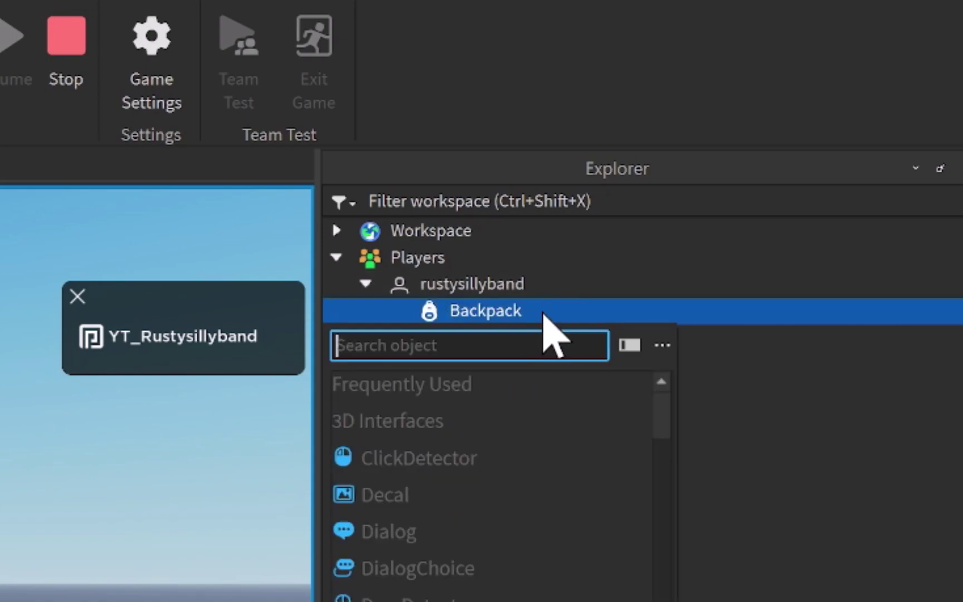
pyautogui.write('tool')
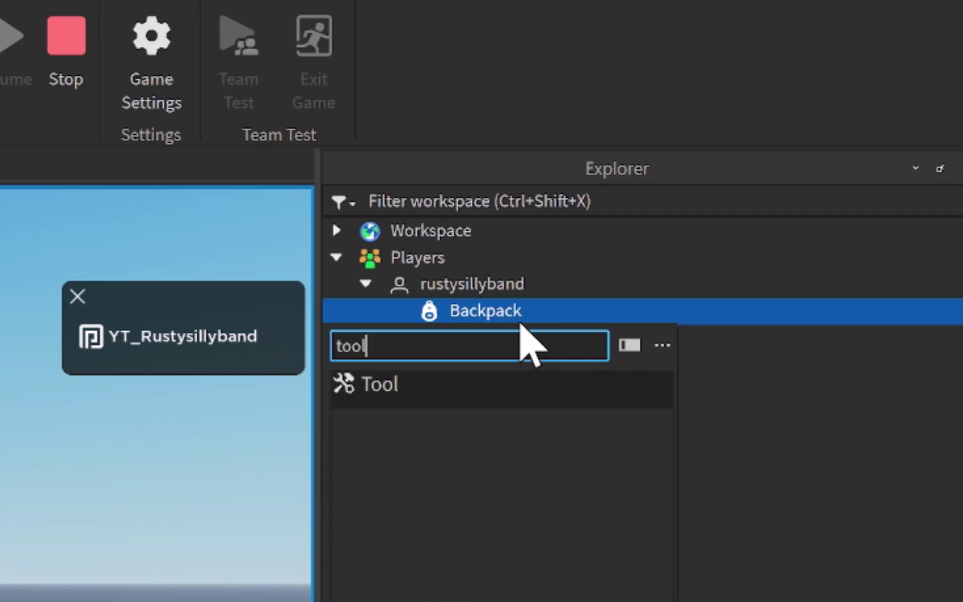
pyautogui.click(452, 390)
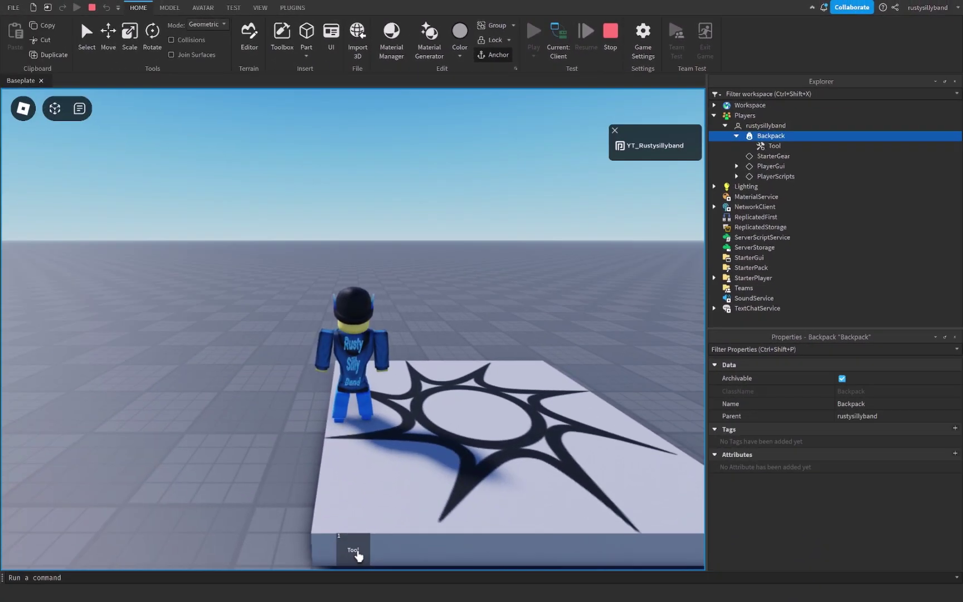
# Step: Equip, unequip, and re-equip the Tool from hotbar slot 1
pyautogui.click(355, 551)
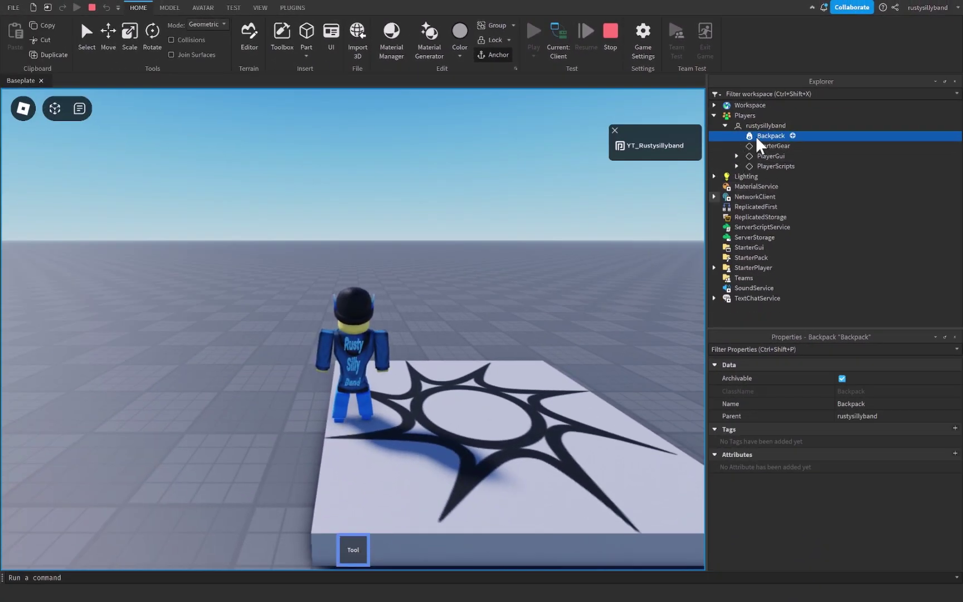
pyautogui.click(351, 550)
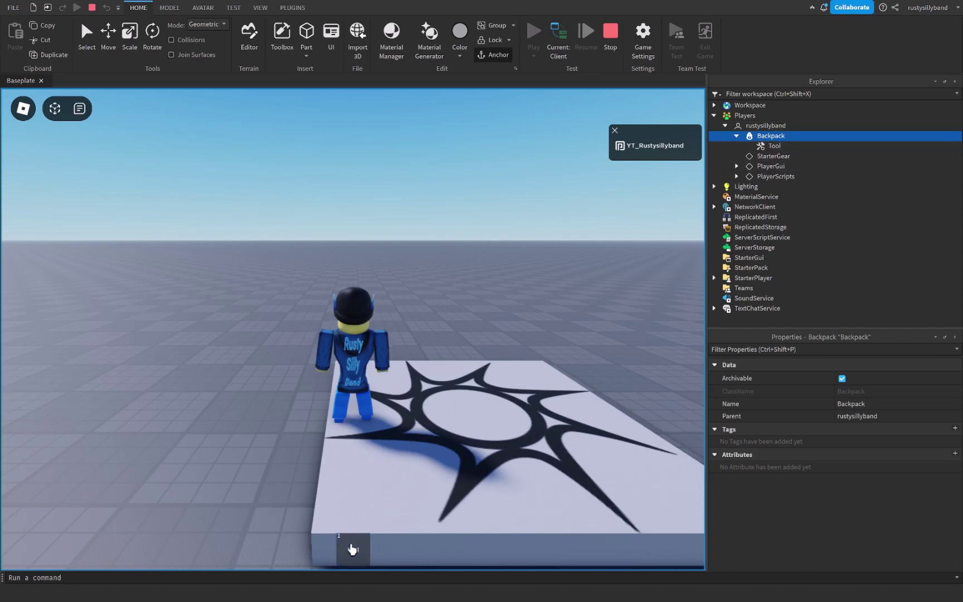
pyautogui.click(351, 549)
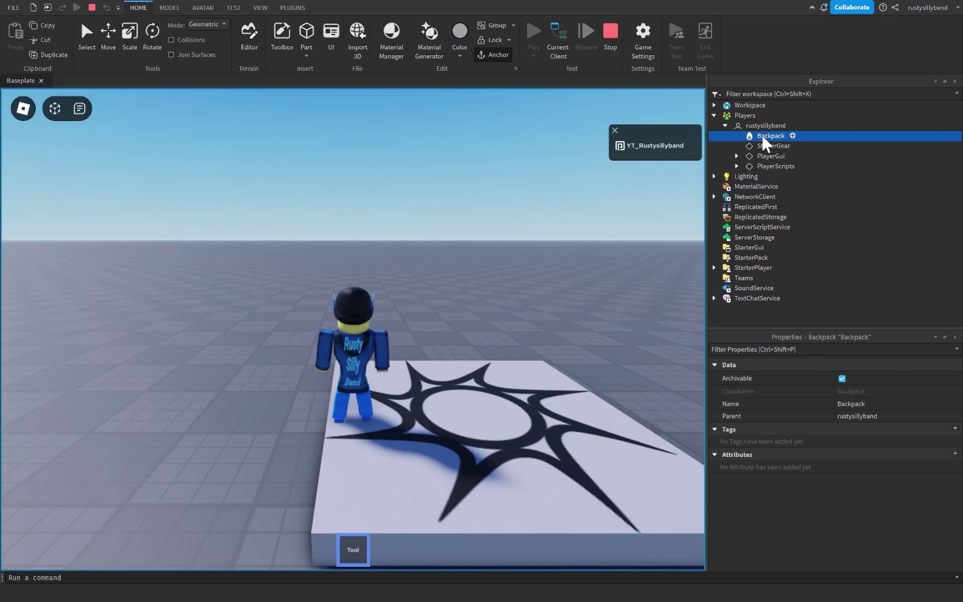
# Step: Find the equipped Tool inside the character model in Workspace and view the character
pyautogui.click(715, 103)
pyautogui.click(730, 147)
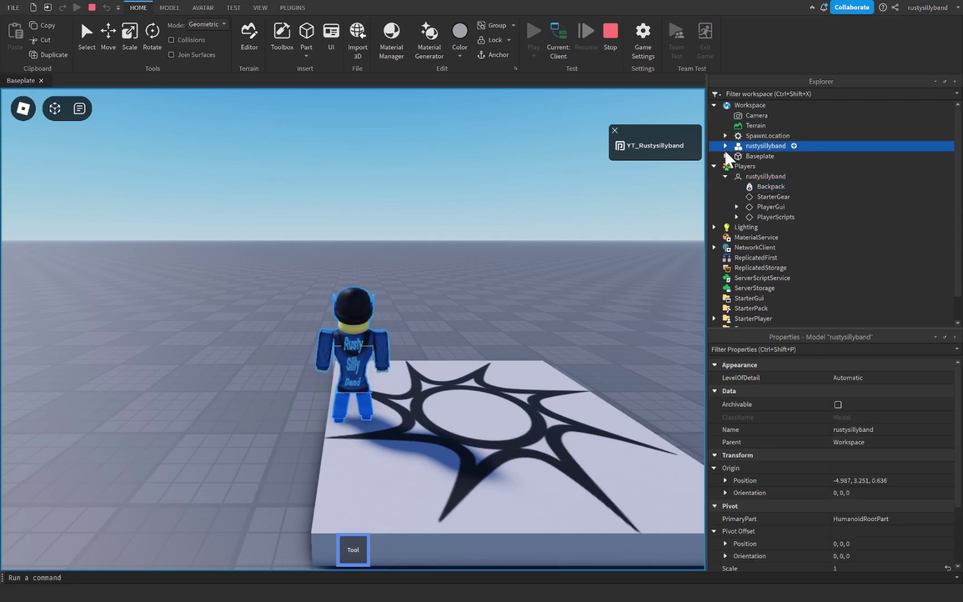
pyautogui.click(725, 146)
pyautogui.click(754, 228)
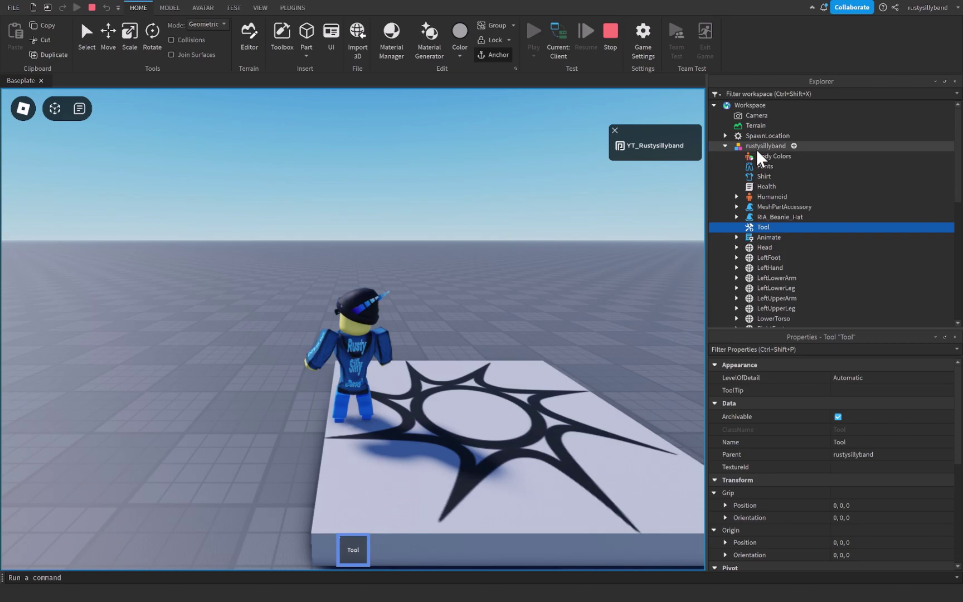
pyautogui.moveTo(480, 302); pyautogui.dragTo(473, 300, button='right')
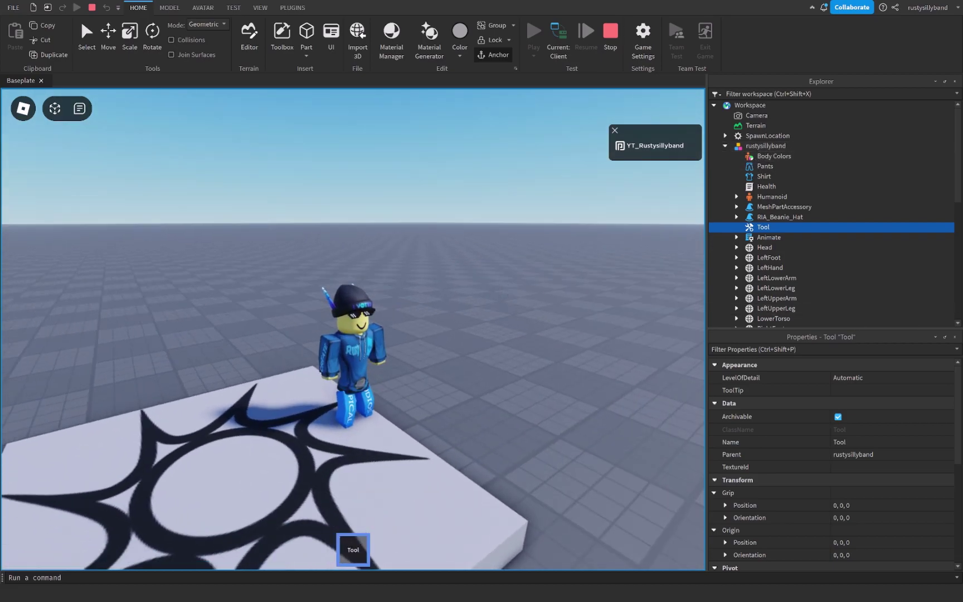
pyautogui.scroll(2, 417, 273)
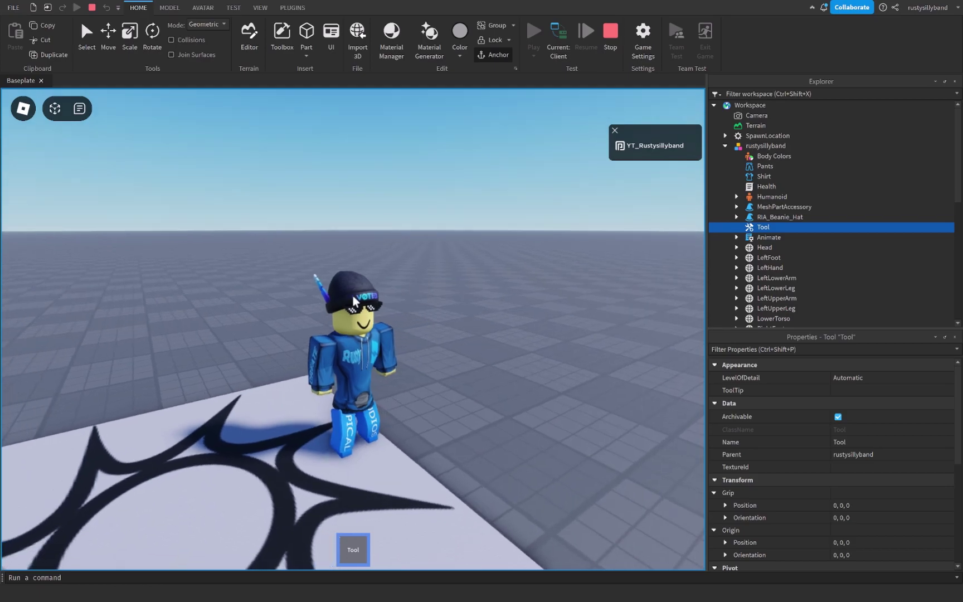
pyautogui.moveTo(354, 296); pyautogui.dragTo(346, 326, button='right')
pyautogui.scroll(2, 345, 326)
pyautogui.moveTo(292, 413); pyautogui.dragTo(315, 407, button='right')
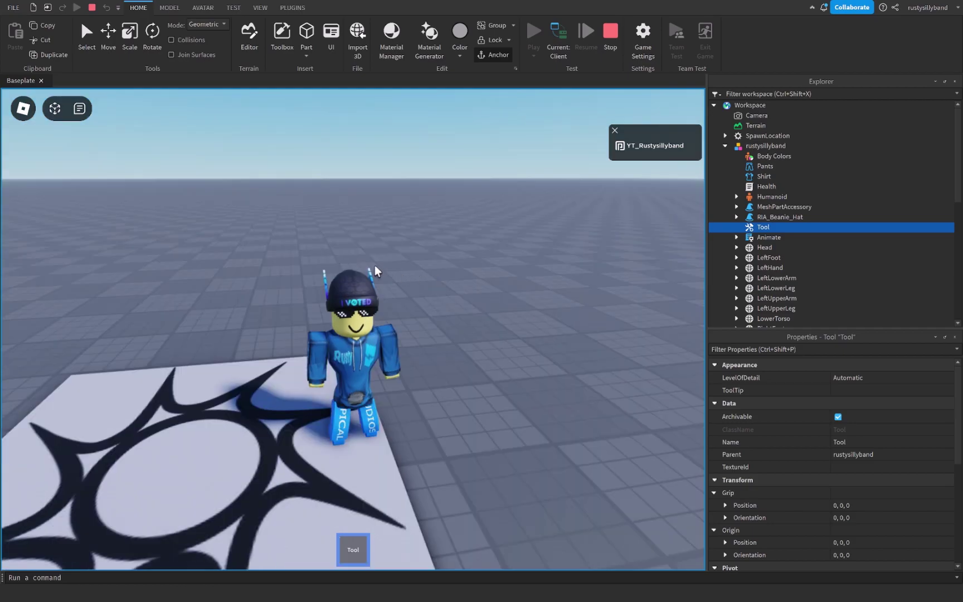
# Step: Reset the character from the in-game menu so the Tool is lost
pyautogui.click(374, 264)
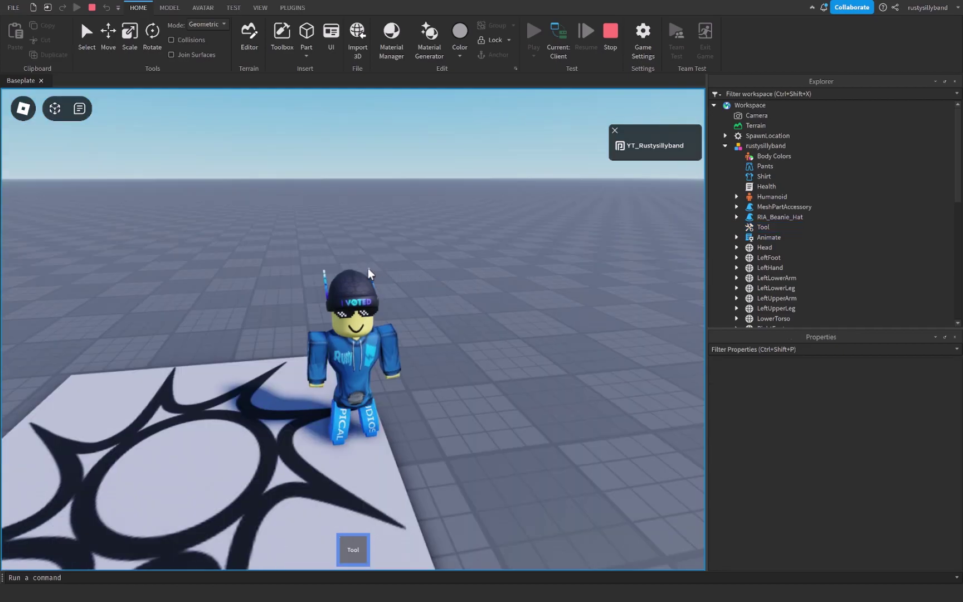
pyautogui.press('Escape')
pyautogui.press('r')
pyautogui.click(312, 310)
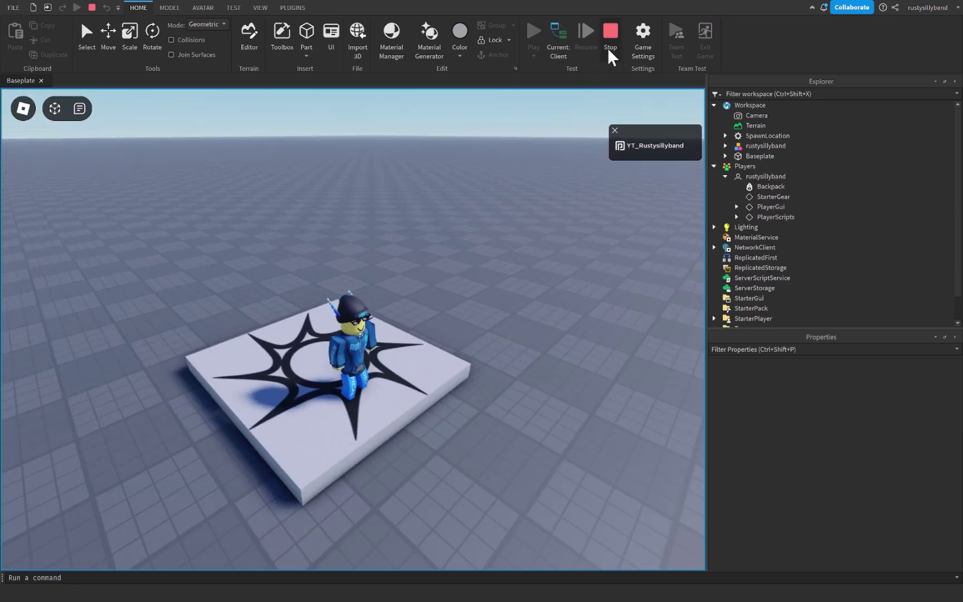
# Step: Stop the play test and add a Tool to StarterPack
pyautogui.click(606, 47)
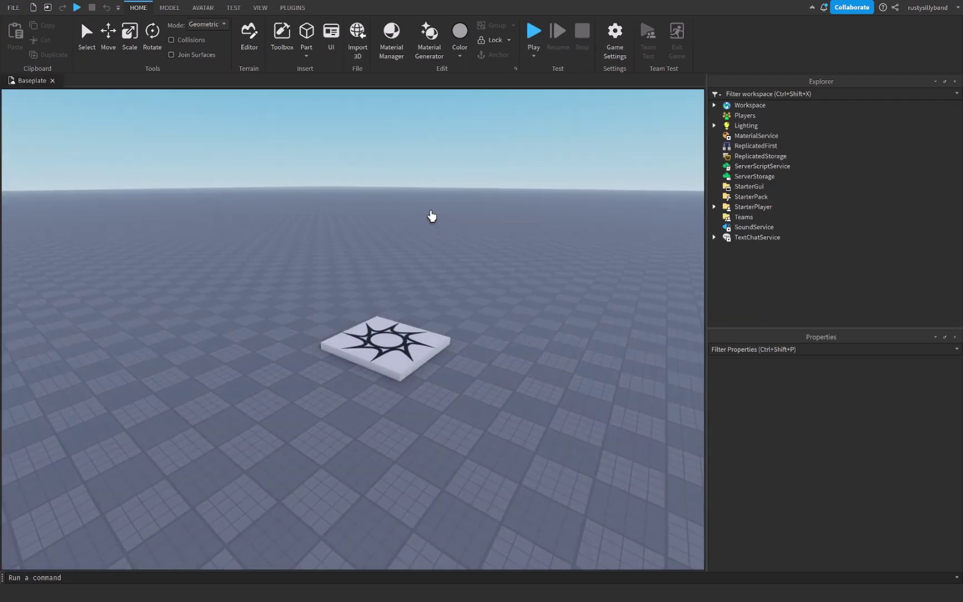
pyautogui.moveTo(430, 211); pyautogui.dragTo(429, 212, button='right')
pyautogui.scroll(3, 430, 212)
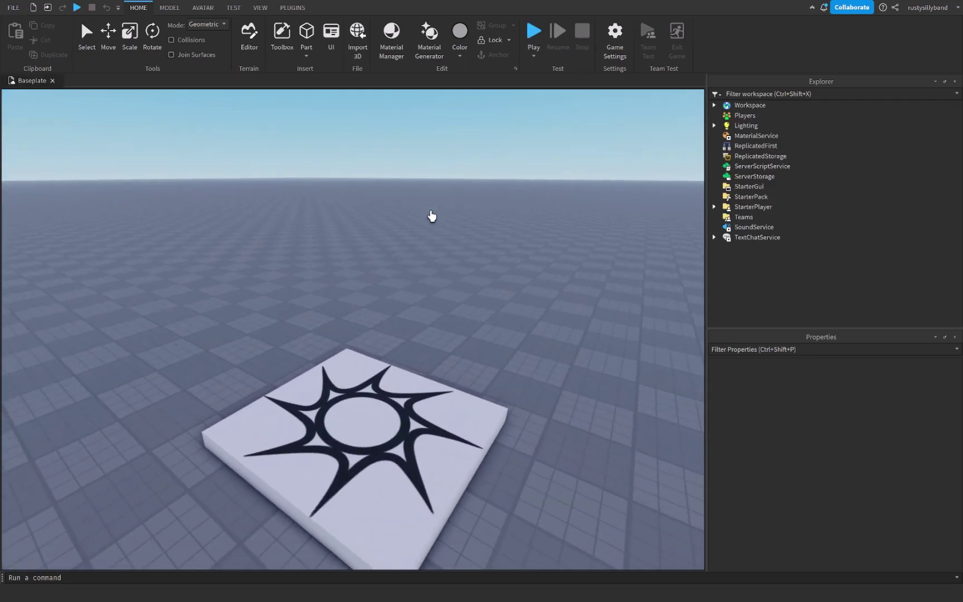
pyautogui.scroll(-1, 430, 211)
pyautogui.moveTo(750, 189)
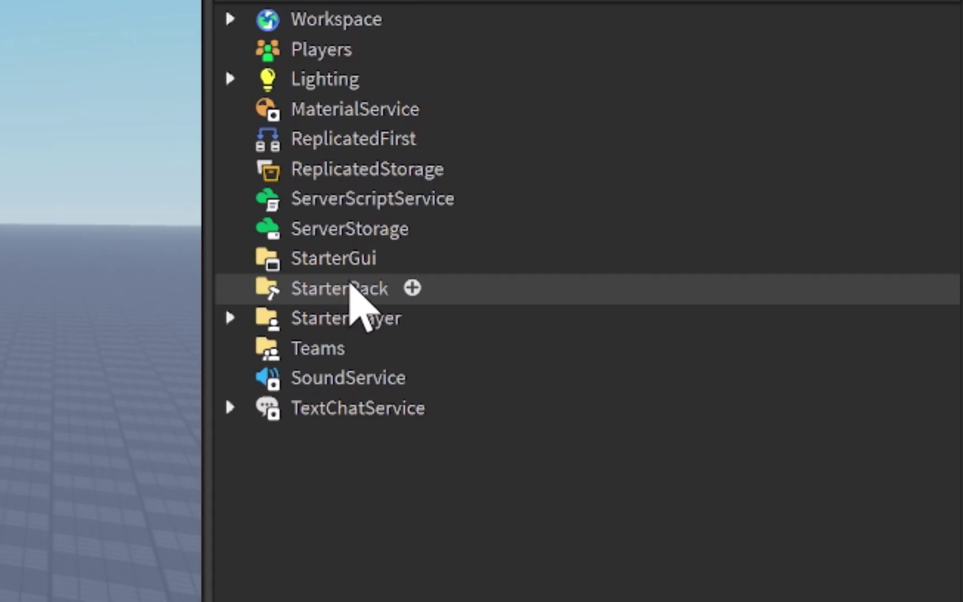
pyautogui.click(413, 288)
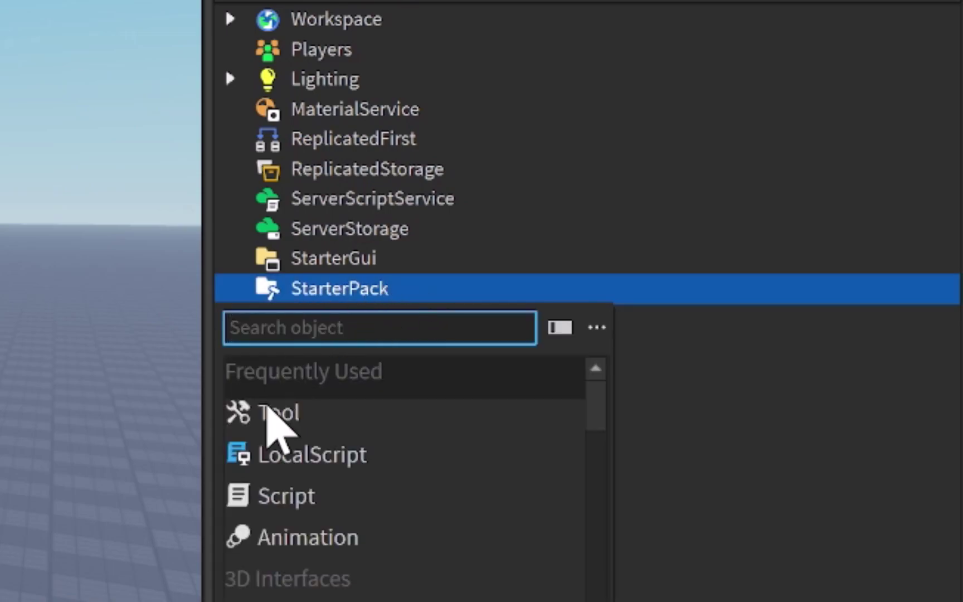
pyautogui.click(267, 410)
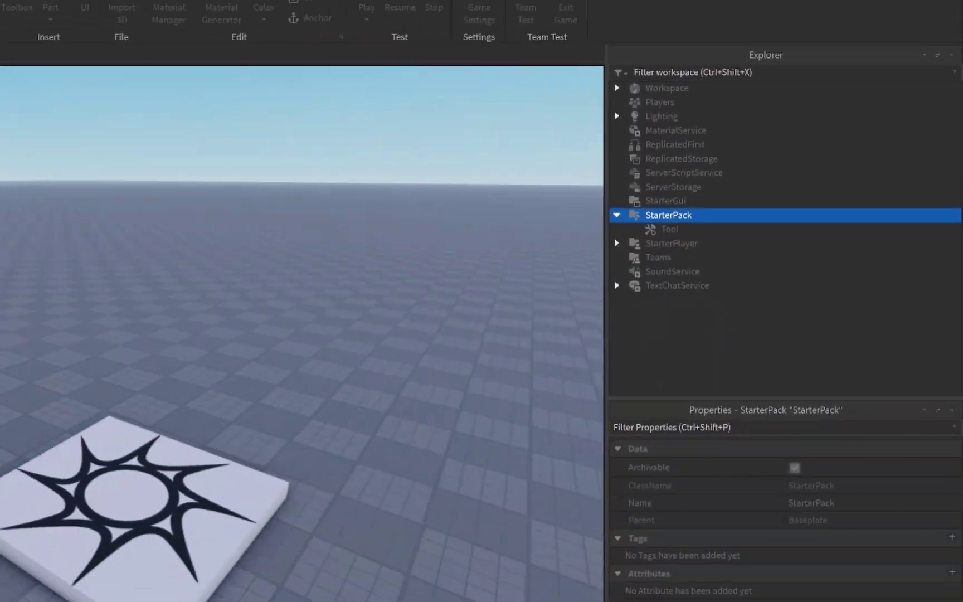
# Step: Start a new play test and equip the Tool from hotbar slot 1
pyautogui.click(527, 32)
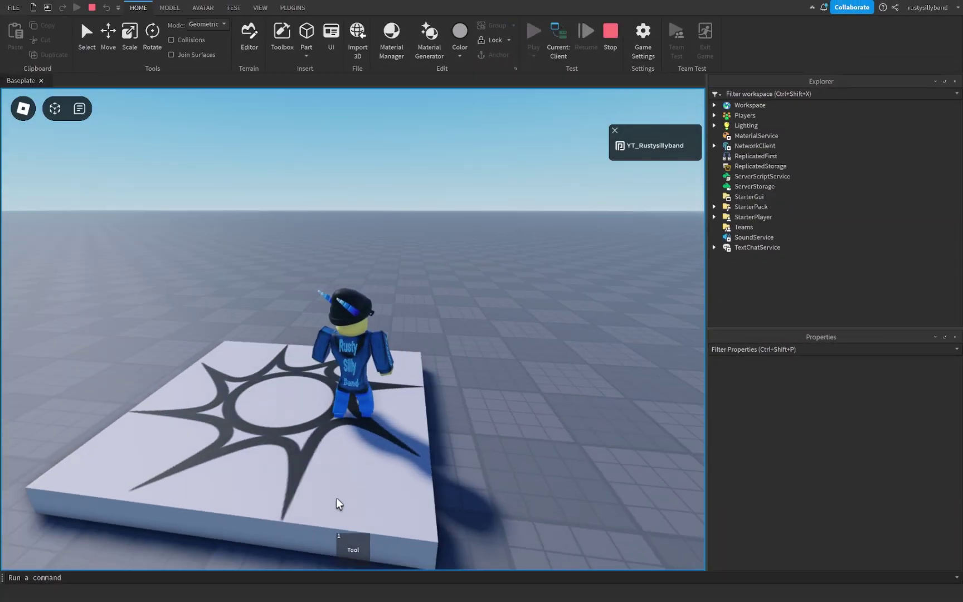
pyautogui.moveTo(389, 397); pyautogui.dragTo(376, 388, button='right')
pyautogui.press('1')
pyautogui.press('1')
pyautogui.press('1')
# Step: Reset the character and confirm the Tool is still in the hotbar after respawn
pyautogui.press('Escape')
pyautogui.press('r')
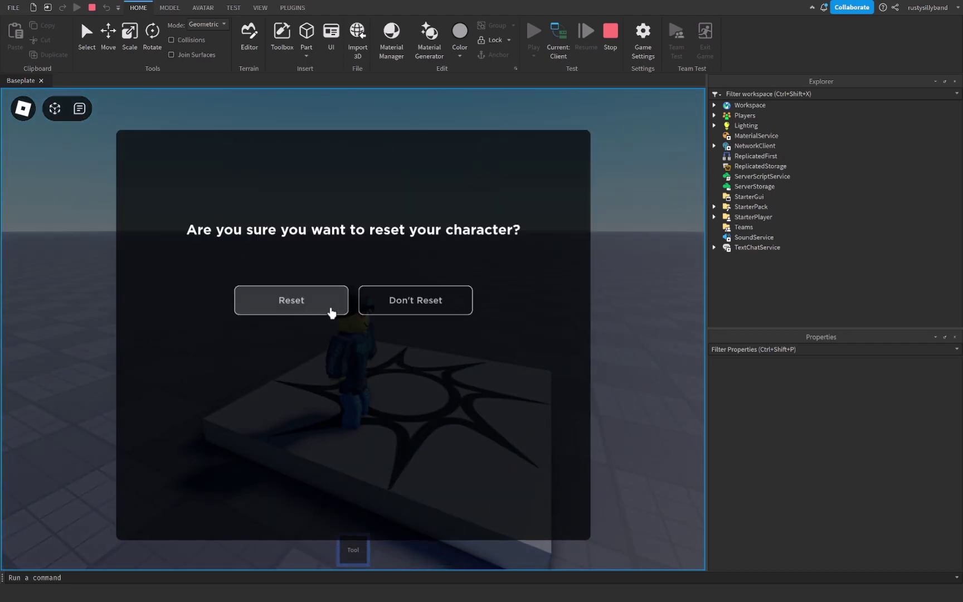
pyautogui.click(329, 310)
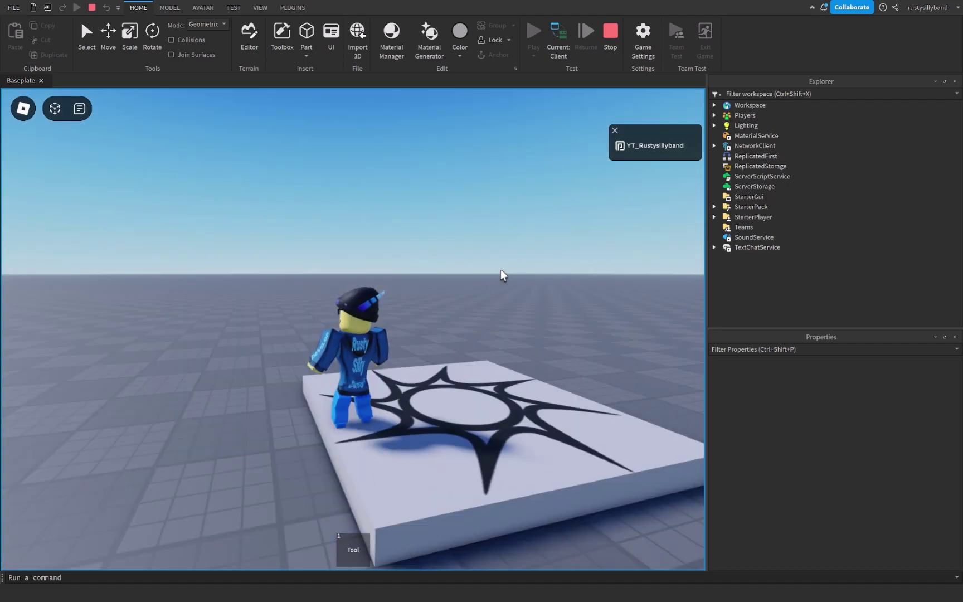
pyautogui.moveTo(547, 163); pyautogui.dragTo(545, 168, button='right')
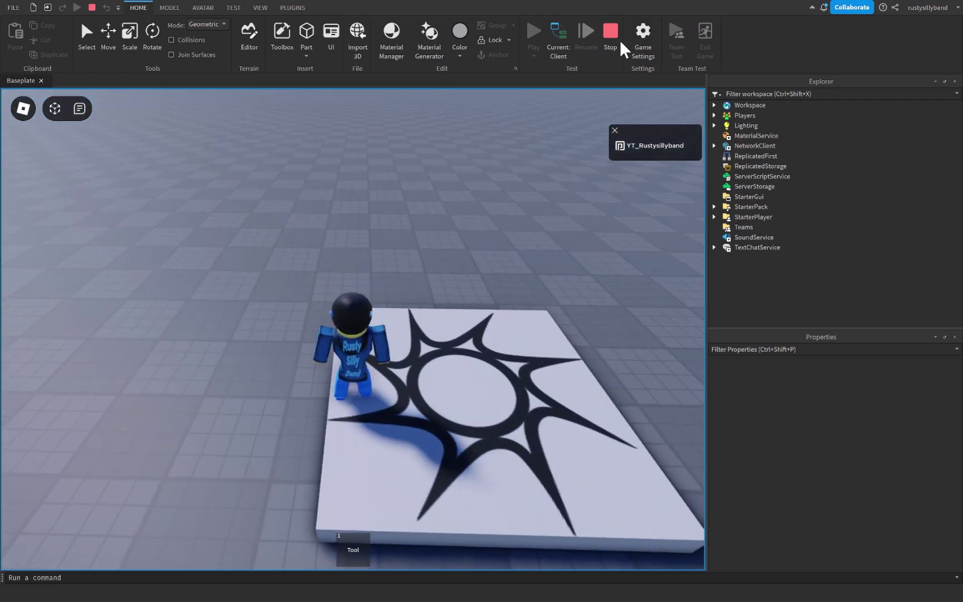
# Step: Stop the test, select the StarterPack Tool, and scroll its Properties to Behavior and State
pyautogui.click(616, 38)
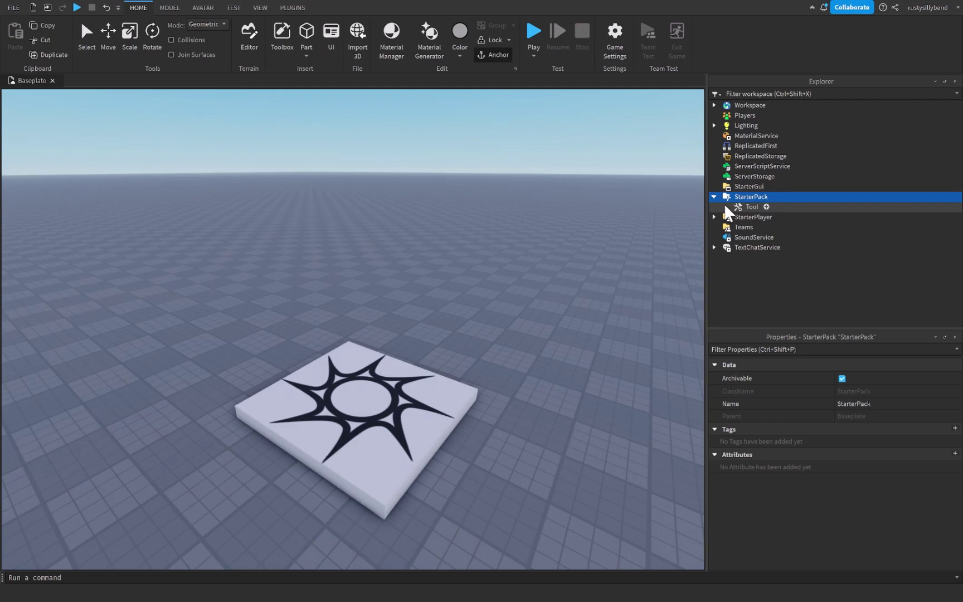
pyautogui.click(724, 206)
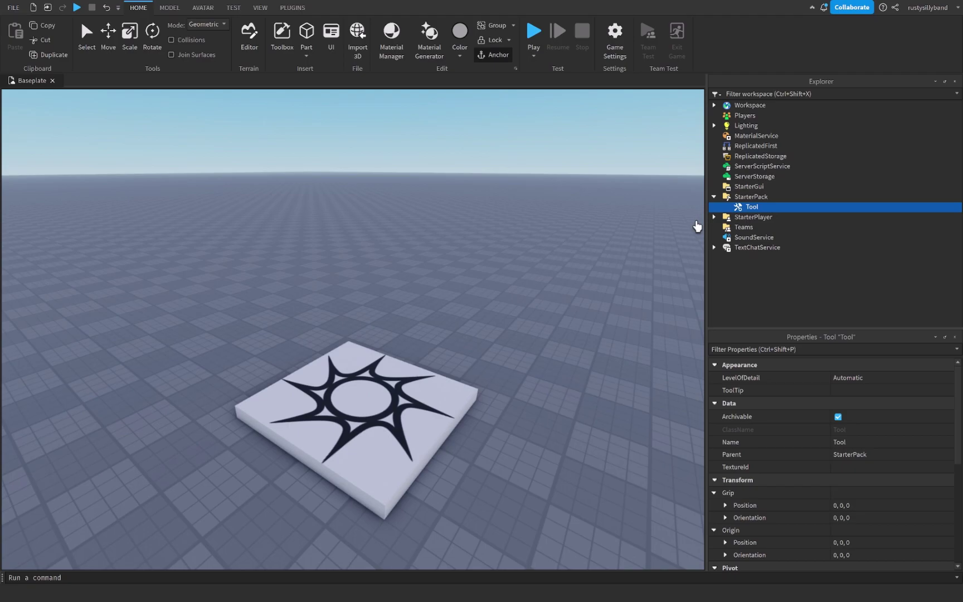
pyautogui.scroll(-2, 780, 437)
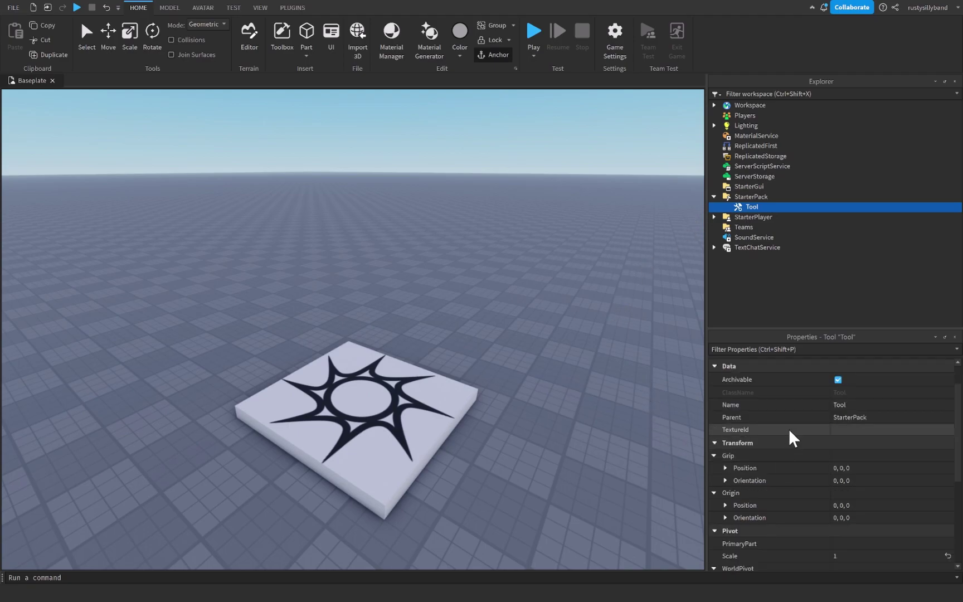
pyautogui.scroll(-5, 788, 429)
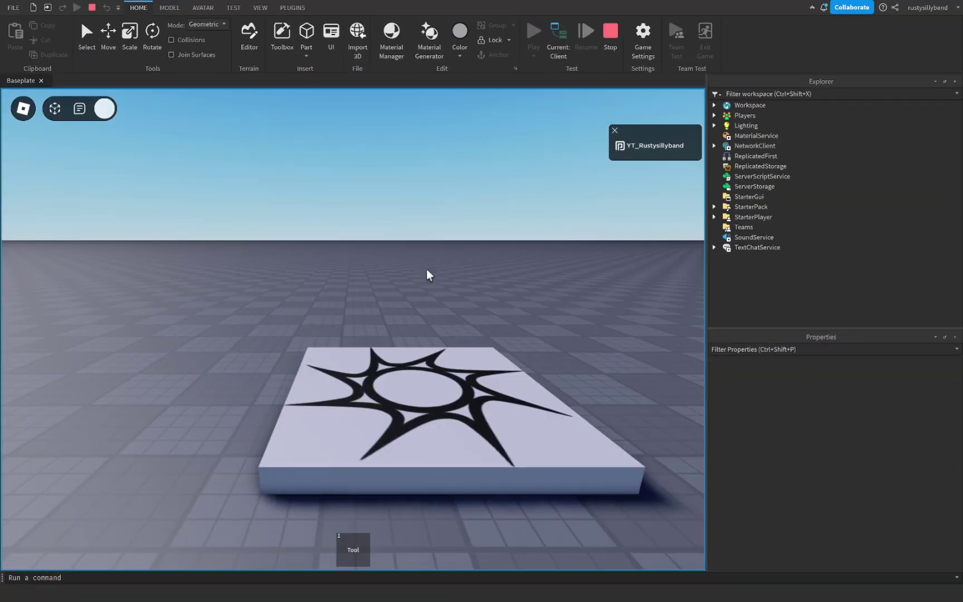
# Step: Equip the Tool and open then close the backpack inventory
pyautogui.moveTo(474, 301); pyautogui.dragTo(474, 301, button='right')
pyautogui.press('1')
pyautogui.press('`')
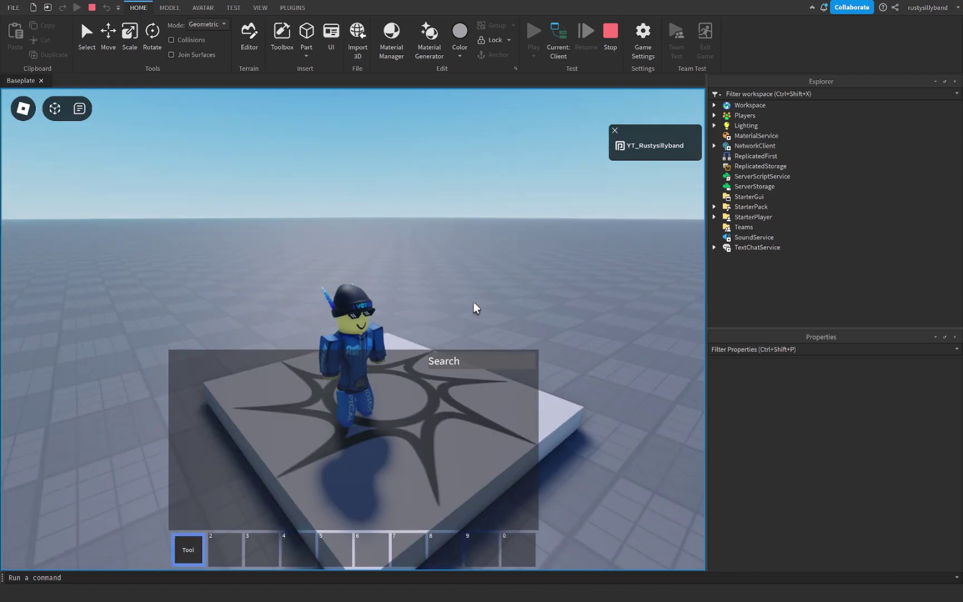
pyautogui.press('`')
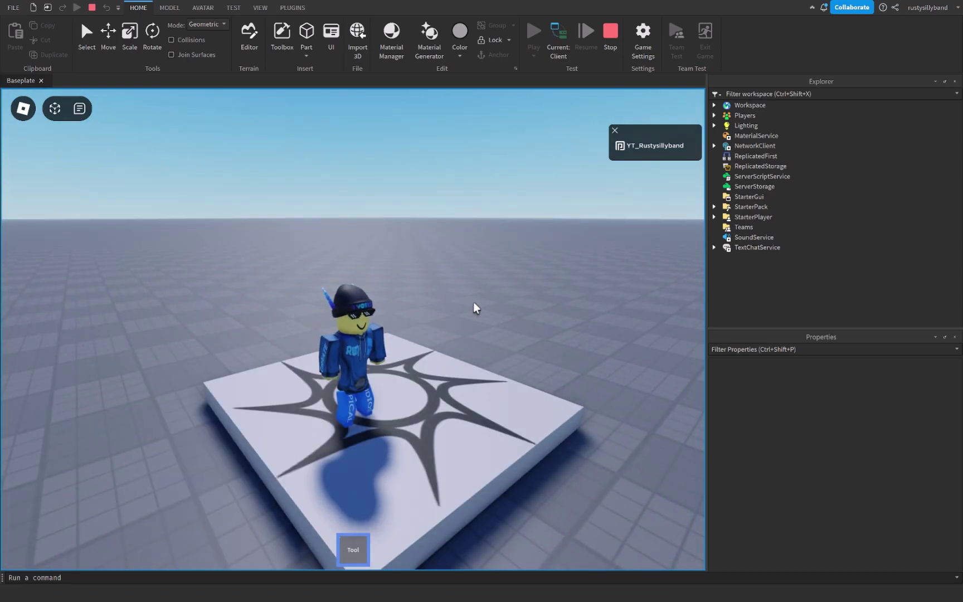
# Step: Drop the Tool with Backspace, view the avatar from several angles, then stop the test
pyautogui.press('BackSpace')
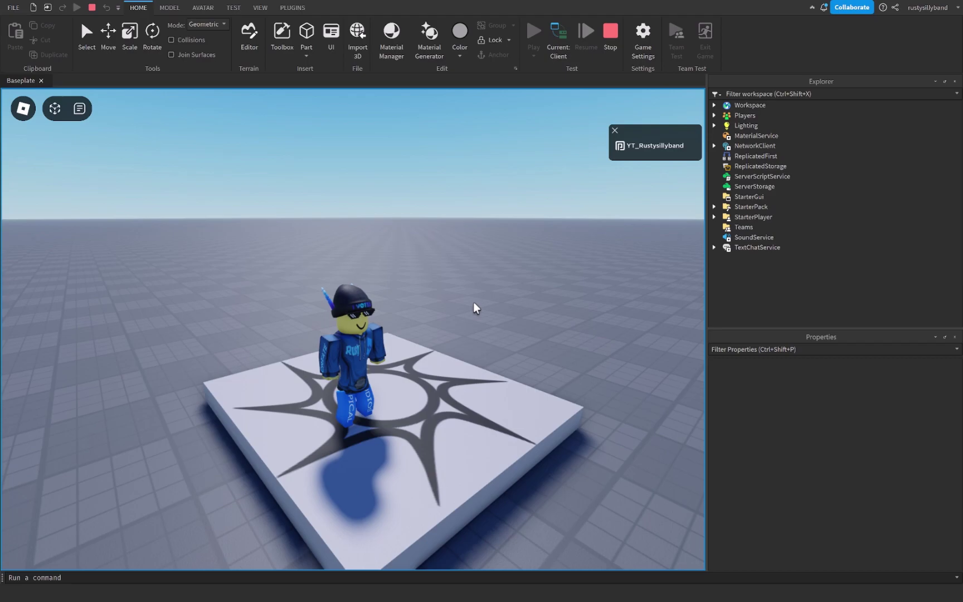
pyautogui.moveTo(386, 317); pyautogui.dragTo(387, 317, button='right')
pyautogui.moveTo(413, 391); pyautogui.dragTo(454, 376, button='right')
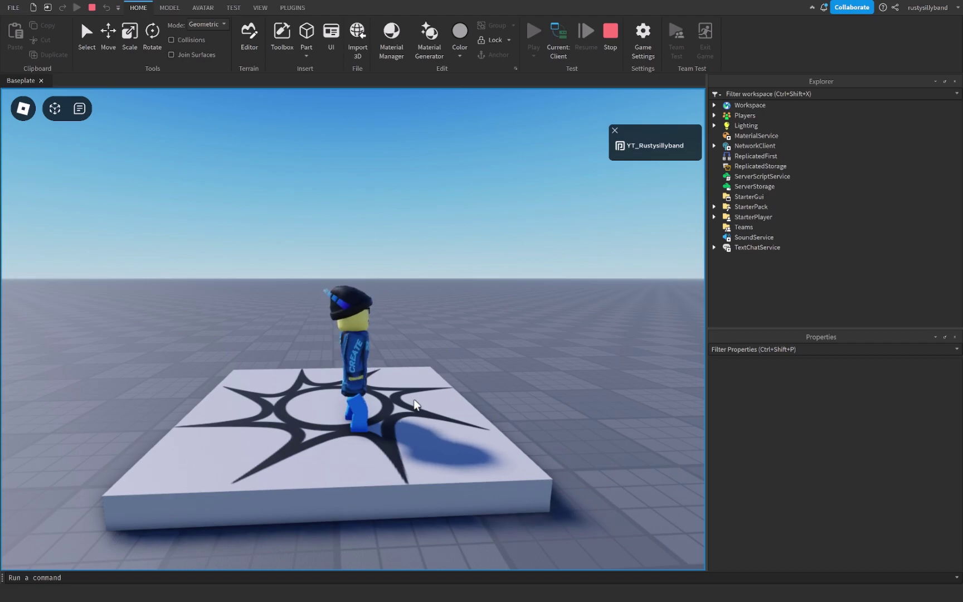
pyautogui.moveTo(427, 421); pyautogui.dragTo(414, 399, button='right')
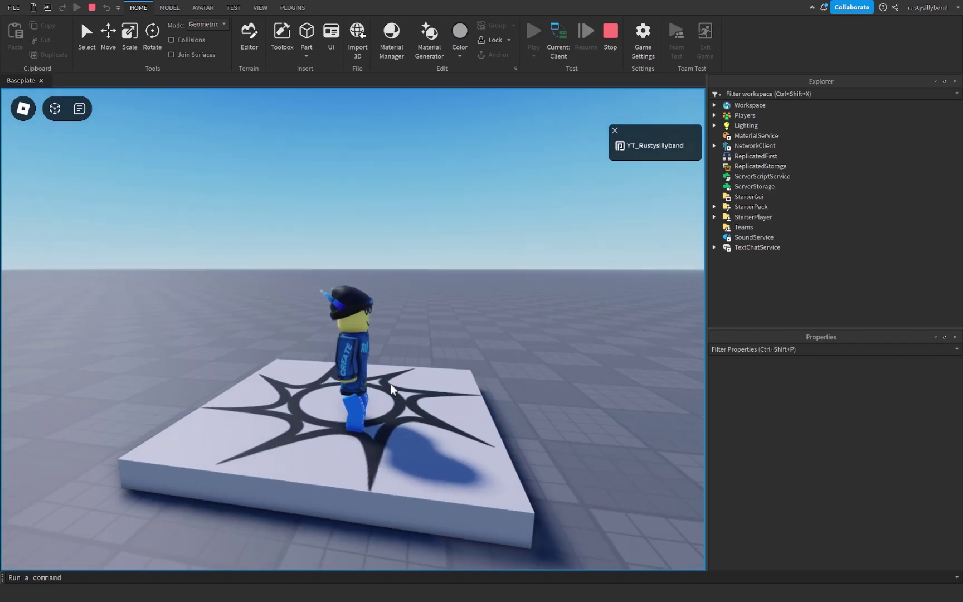
pyautogui.click(611, 34)
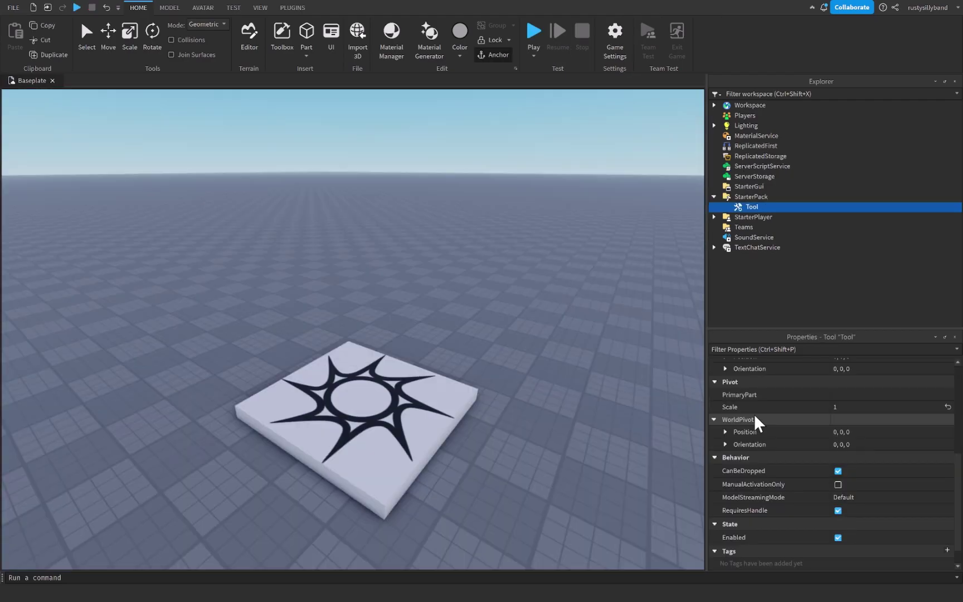
# Step: Uncheck CanBeDropped in the Tool's Behavior properties, keeping RequiresHandle checked
pyautogui.scroll(-1, 754, 414)
pyautogui.click(838, 446)
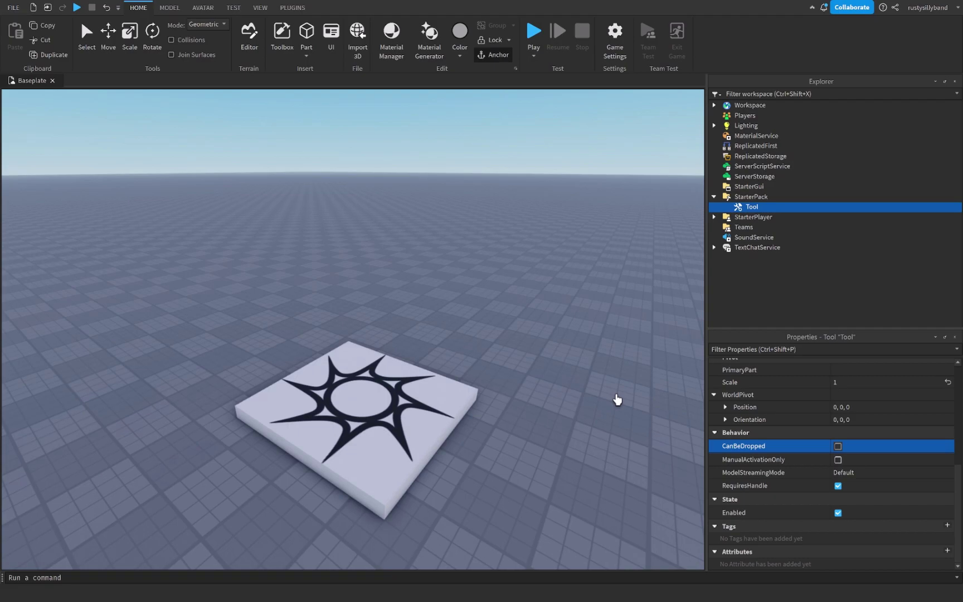
pyautogui.click(844, 485)
# Step: Play-test, equip and activate the Tool, confirming it stays equipped
pyautogui.click(536, 33)
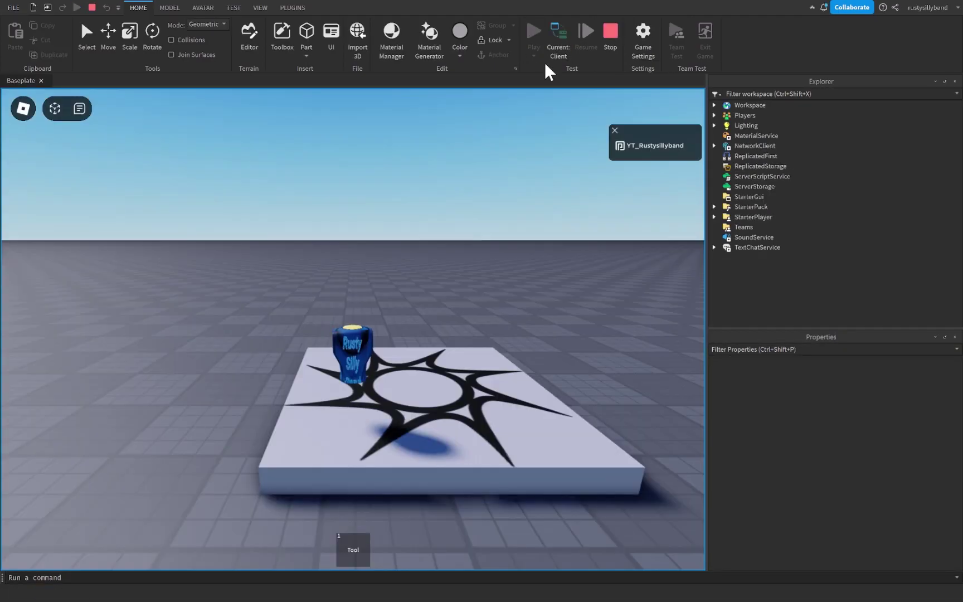
pyautogui.moveTo(634, 243); pyautogui.dragTo(634, 243, button='right')
pyautogui.press('1')
pyautogui.press('s')
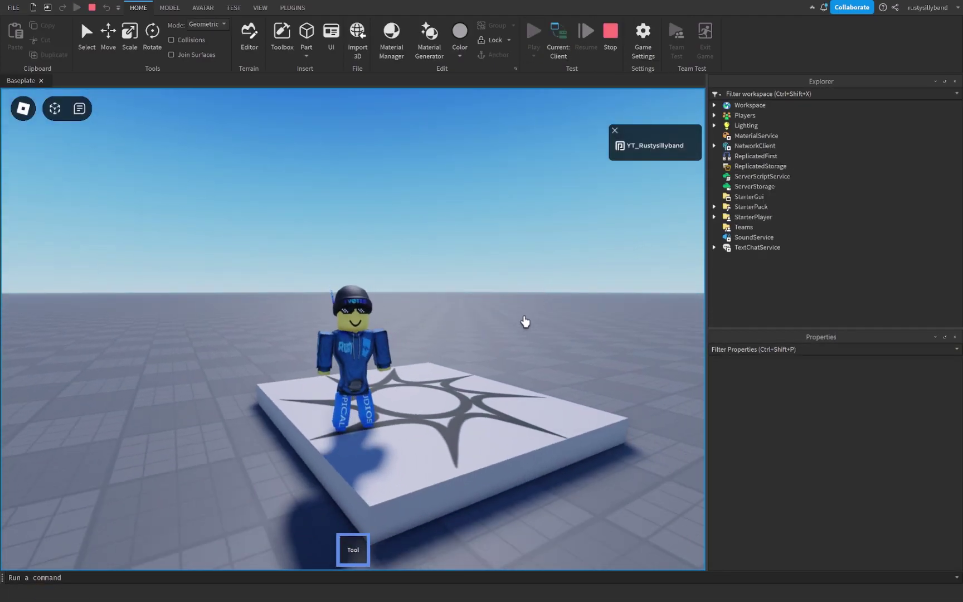
pyautogui.moveTo(525, 321); pyautogui.dragTo(449, 263, button='right')
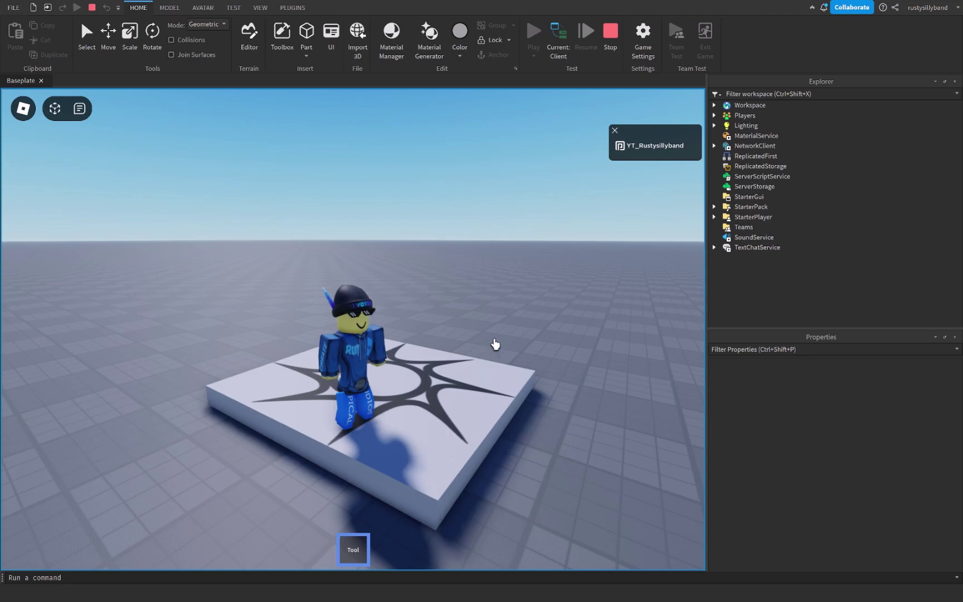
pyautogui.moveTo(477, 346); pyautogui.dragTo(446, 336, button='right')
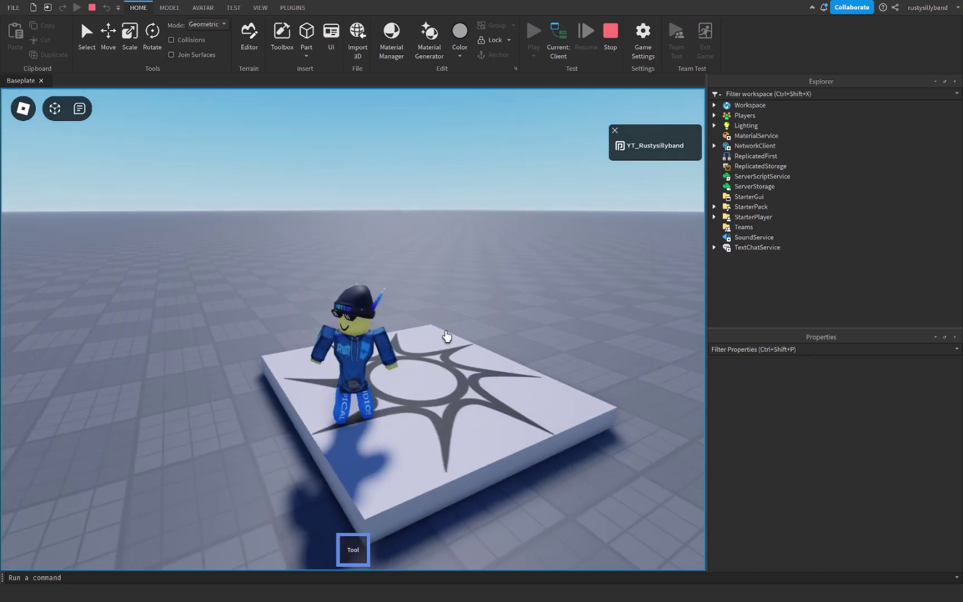
pyautogui.click(445, 335)
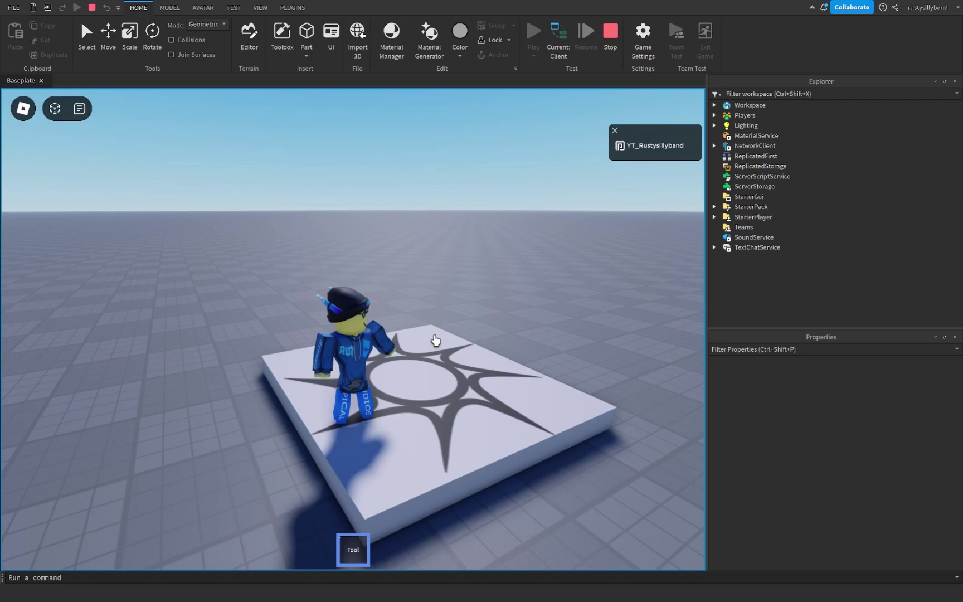
pyautogui.press('s')
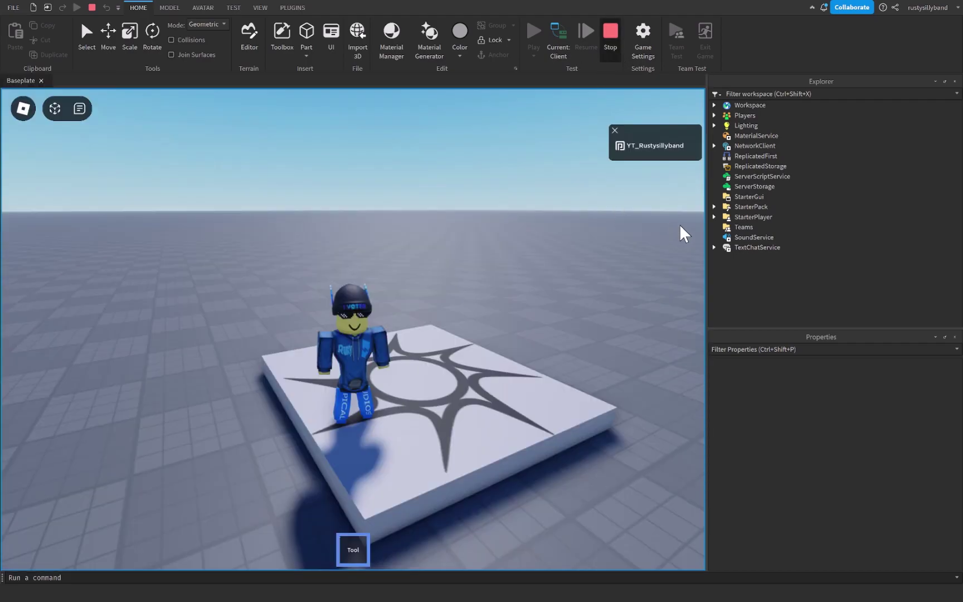
# Step: Stop the play test and scroll the Tool's Properties down to Behavior
pyautogui.click(610, 32)
pyautogui.scroll(-5, 810, 410)
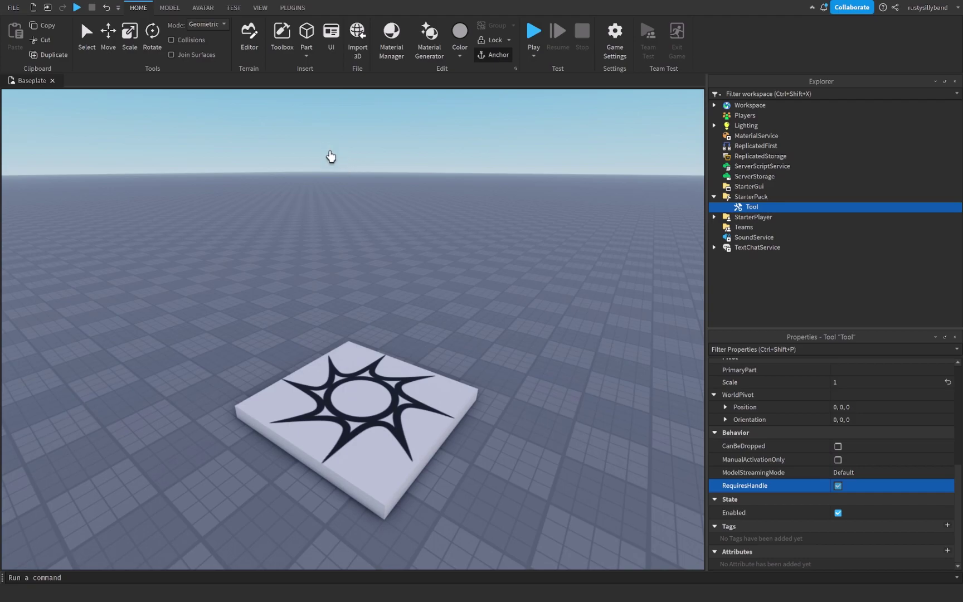
# Step: Insert a block Part, place it at the baseplate centre, and focus on it
pyautogui.click(306, 34)
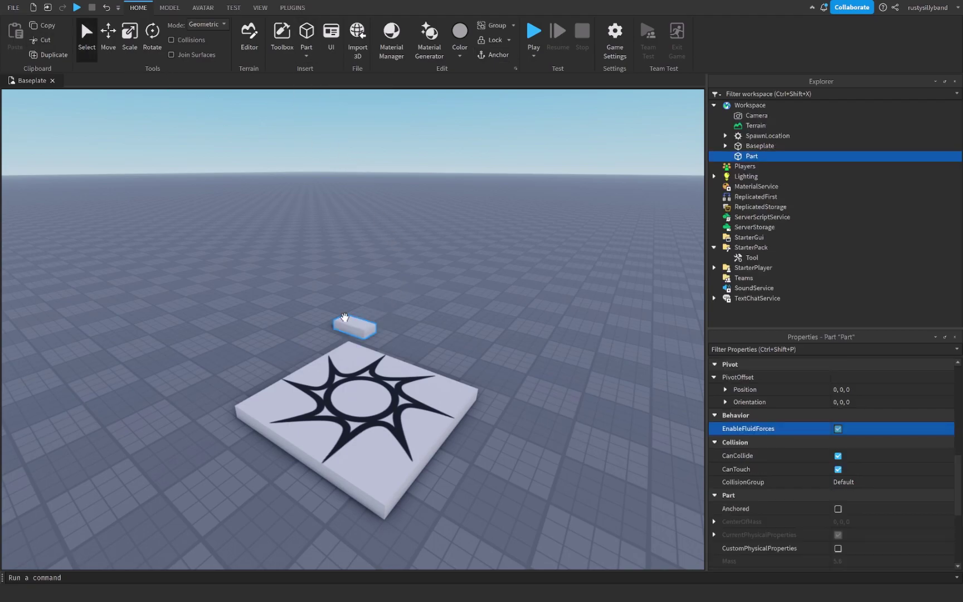
pyautogui.moveTo(345, 317); pyautogui.dragTo(353, 376)
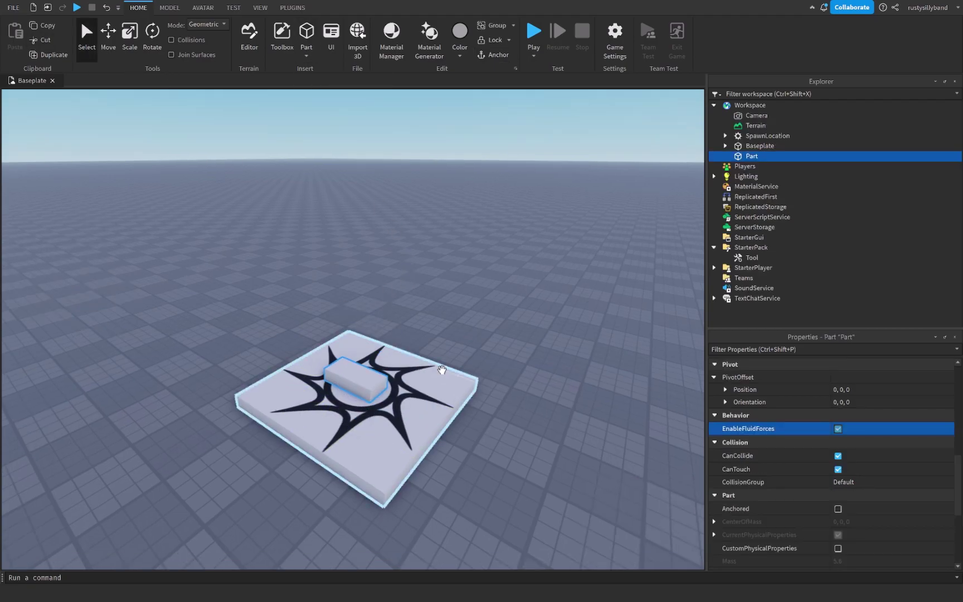
pyautogui.press('f')
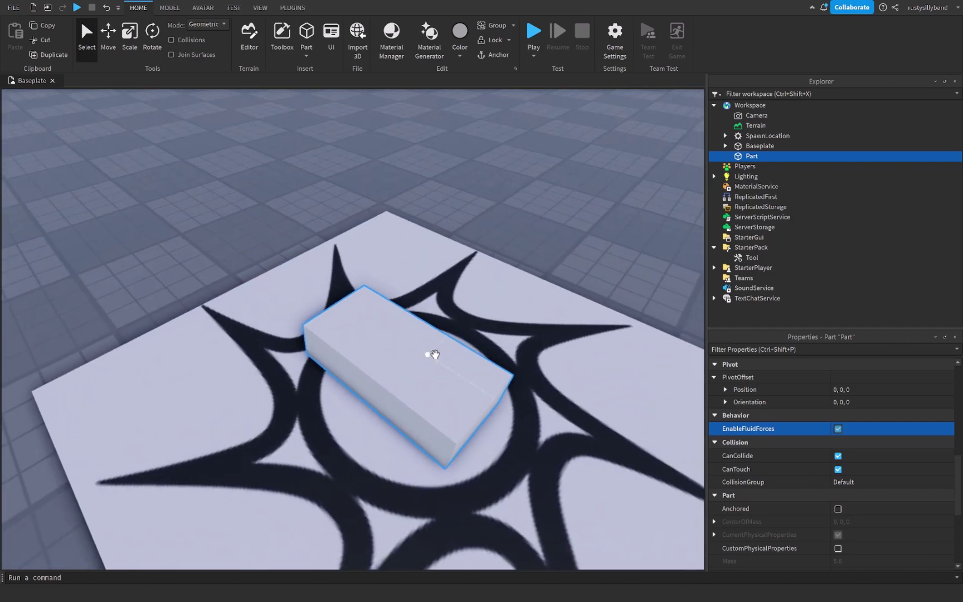
# Step: Parent the block under the Tool, select it there, and start a play test
pyautogui.moveTo(751, 157); pyautogui.dragTo(752, 106)
pyautogui.click(725, 146)
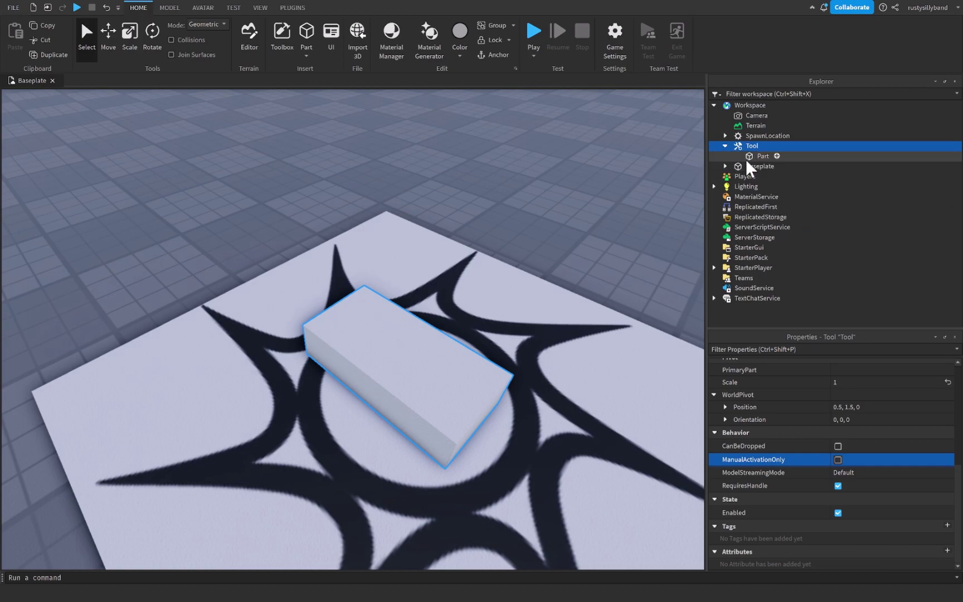
pyautogui.click(754, 156)
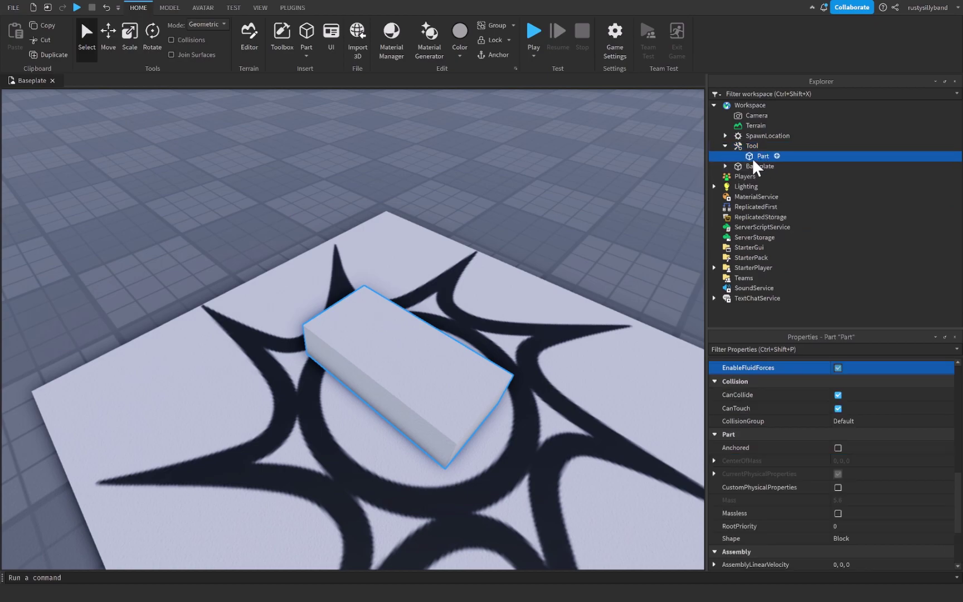
pyautogui.click(536, 38)
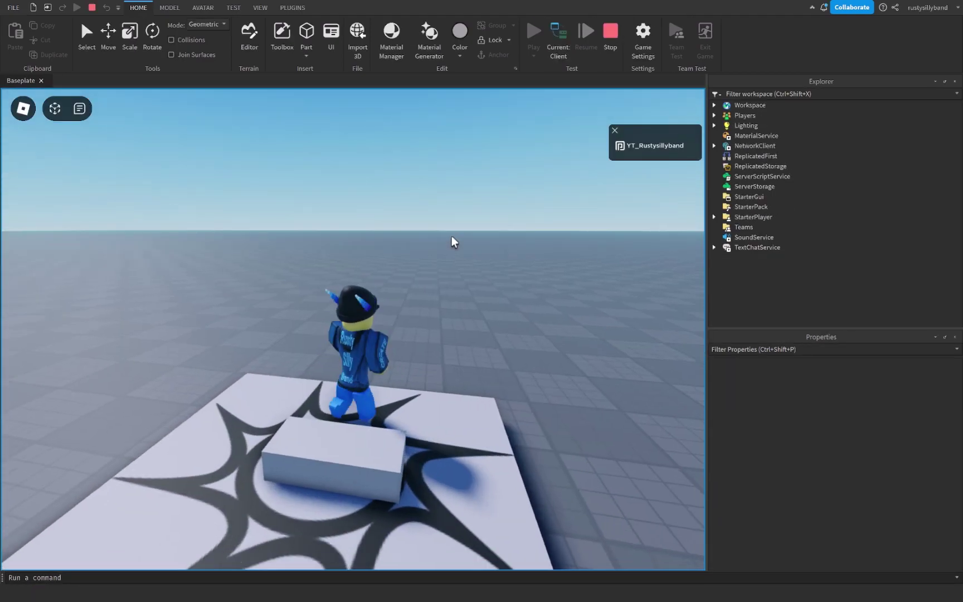
# Step: Walk the avatar around the block on the platform
pyautogui.press('s')
pyautogui.press('w')
pyautogui.press('a')
pyautogui.press('d')
pyautogui.press('s')
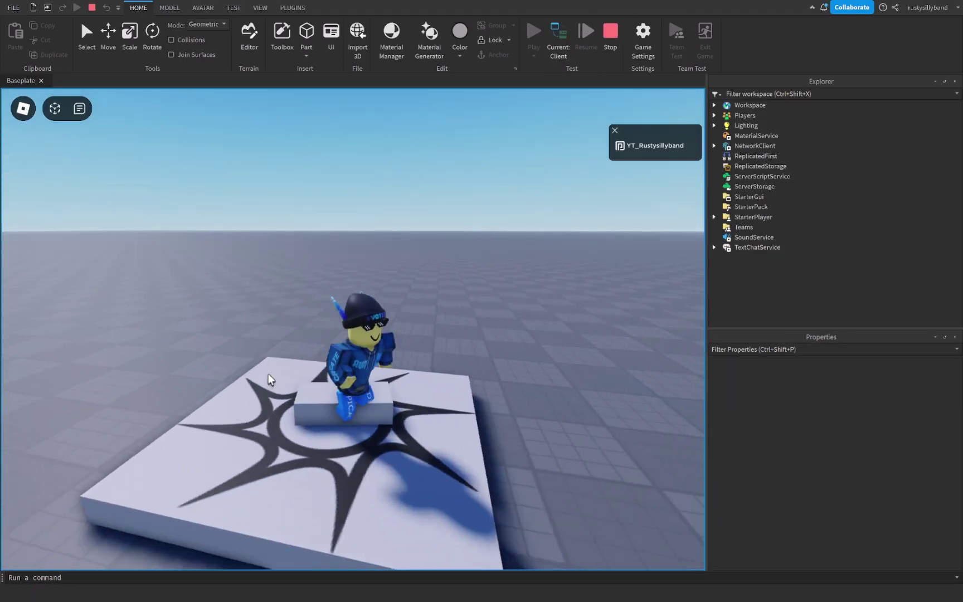
pyautogui.press('a')
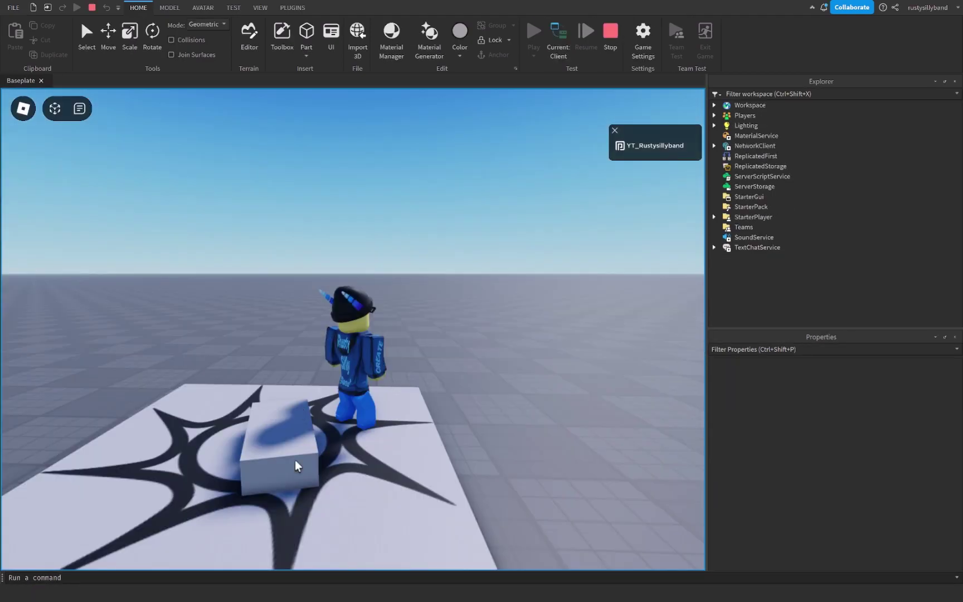
pyautogui.scroll(-2, 295, 460)
pyautogui.press('a')
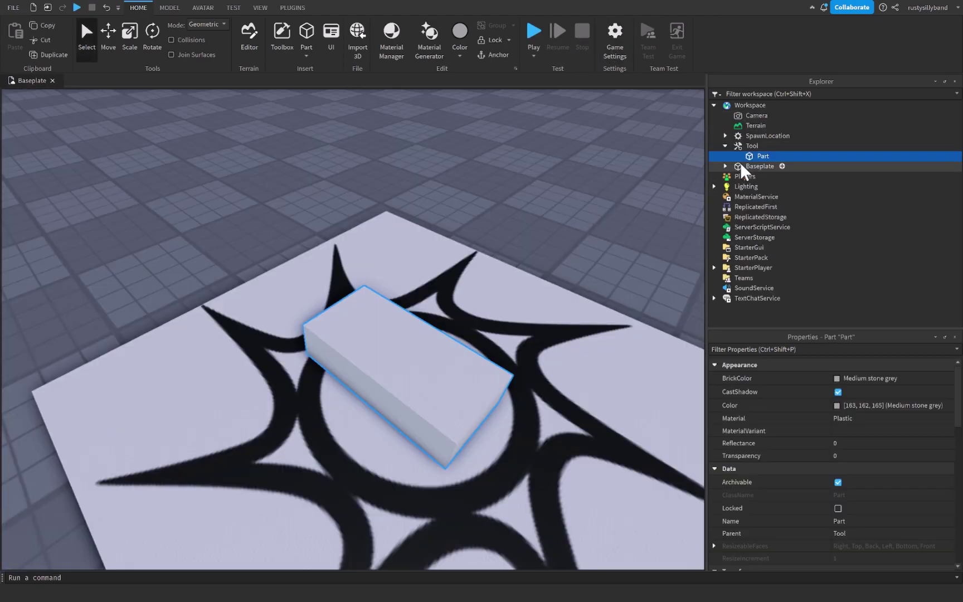
# Step: Rename the Part inside the Tool to Handle
pyautogui.click(760, 157)
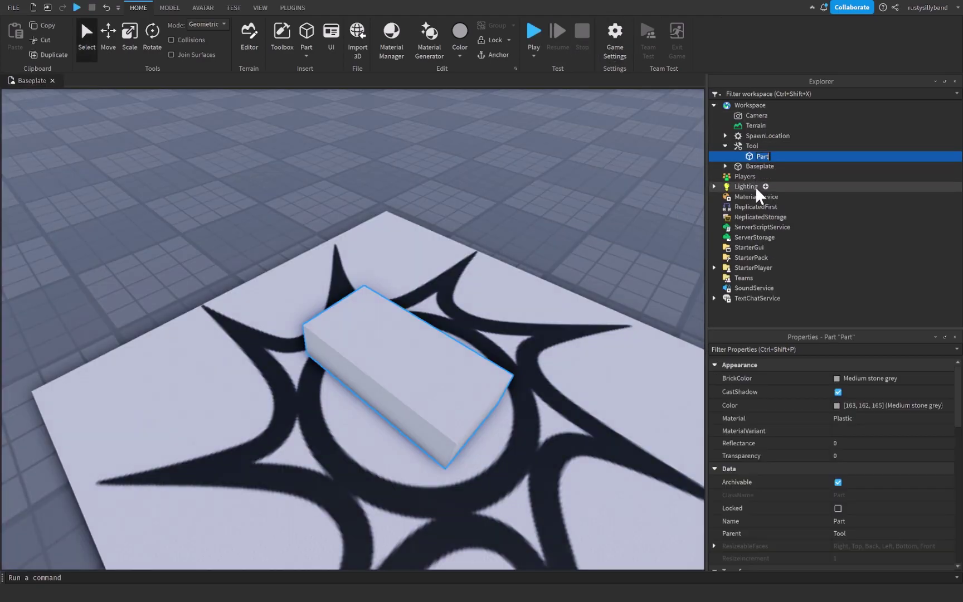
pyautogui.write('Handle')
pyautogui.press('Return')
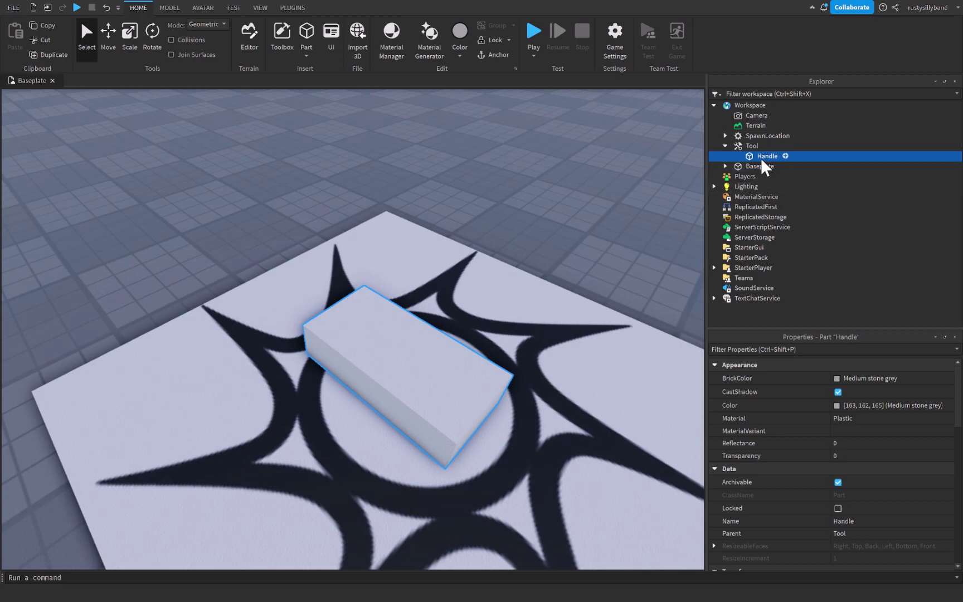
# Step: Play-test and walk the character around holding the Handle block
pyautogui.click(531, 32)
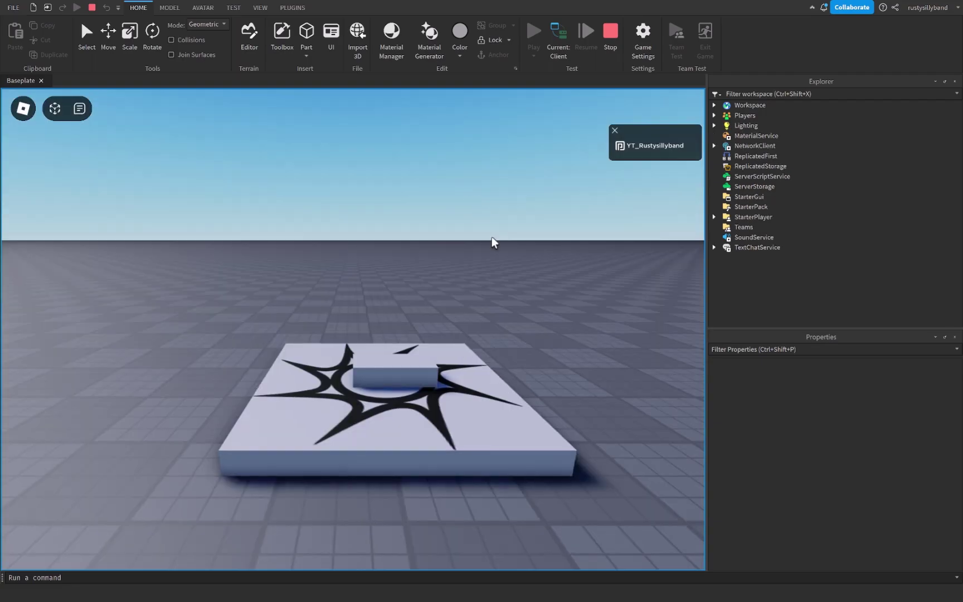
pyautogui.press('d')
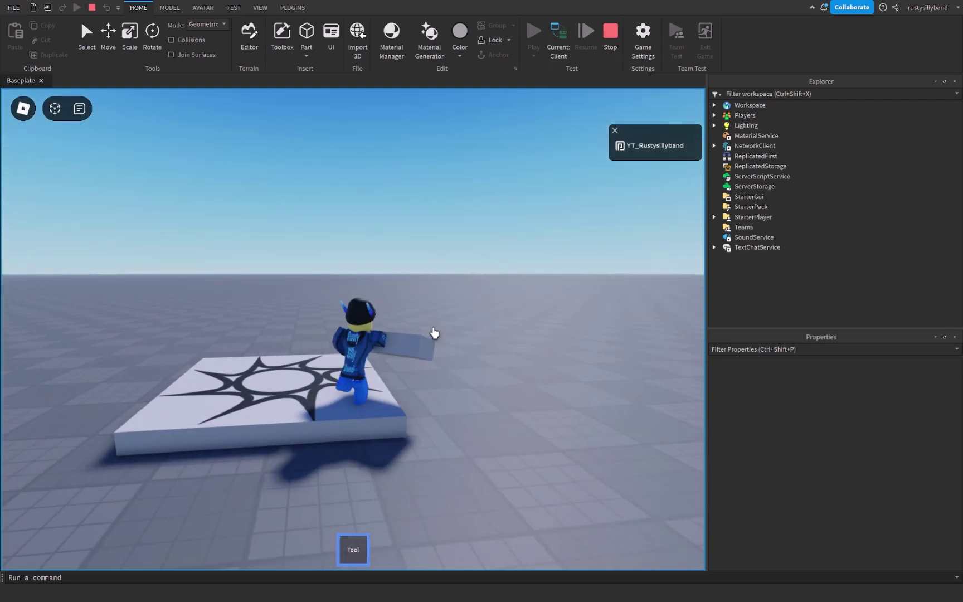
pyautogui.press('a')
pyautogui.moveTo(398, 334); pyautogui.dragTo(443, 317, button='right')
# Step: Stop the play test and narrow the Handle block, setting its depth to 1.75
pyautogui.press('s')
pyautogui.click(611, 34)
pyautogui.click(385, 318)
pyautogui.hotkey('ctrl', '3')
pyautogui.press('d')
pyautogui.moveTo(326, 316)
pyautogui.mouseDown()
pyautogui.moveTo(280, 331)
pyautogui.moveTo(342, 330)
pyautogui.moveTo(319, 330)
pyautogui.mouseUp()
pyautogui.moveTo(319, 329); pyautogui.dragTo(426, 379, button='right')
pyautogui.press('a')
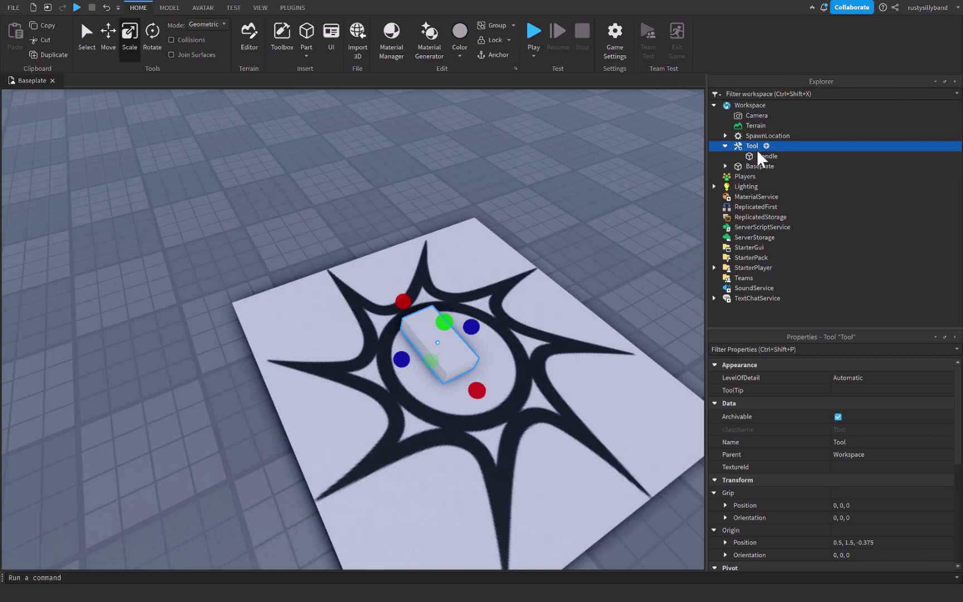
pyautogui.click(758, 154)
pyautogui.moveTo(401, 359); pyautogui.dragTo(416, 354)
# Step: Duplicate the Handle twice, sliding one copy to the left of the original
pyautogui.hotkey('ctrl', '2')
pyautogui.moveTo(452, 358); pyautogui.dragTo(443, 376, button='right')
pyautogui.press('w')
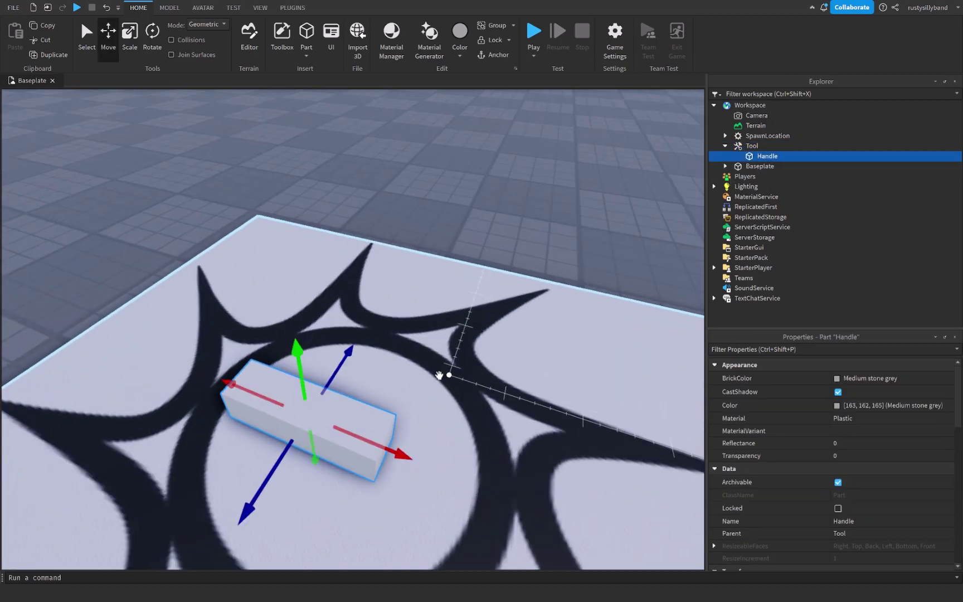
pyautogui.hotkey('ctrl', 'd')
pyautogui.moveTo(357, 426); pyautogui.dragTo(467, 428)
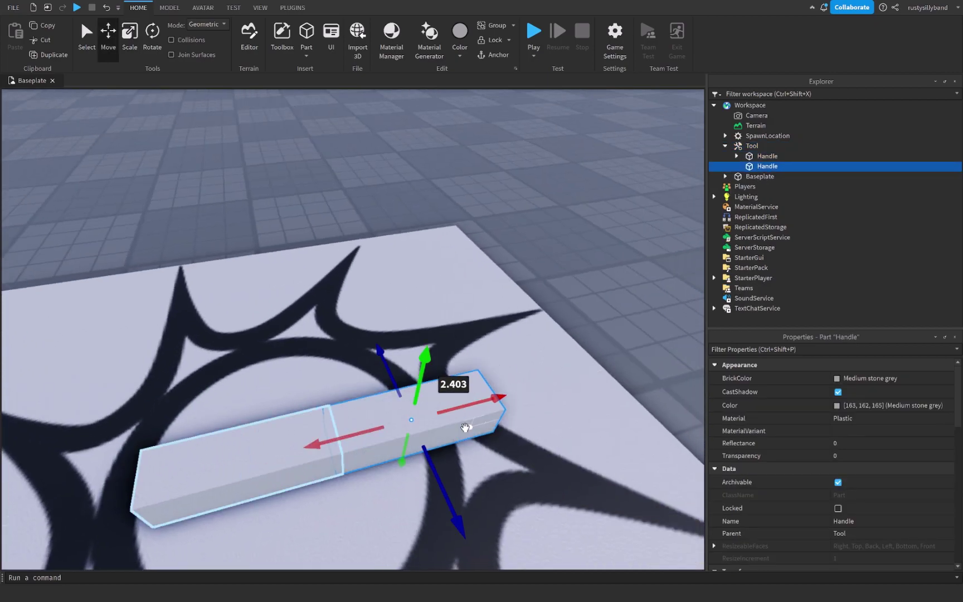
pyautogui.moveTo(341, 440)
pyautogui.mouseDown()
pyautogui.moveTo(411, 432)
pyautogui.moveTo(355, 427)
pyautogui.mouseUp()
pyautogui.hotkey('ctrl', 'd')
# Step: Resize the second copy into a thin middle bar joining the two blocks
pyautogui.hotkey('ctrl', '3')
pyautogui.moveTo(512, 394); pyautogui.dragTo(397, 425)
pyautogui.hotkey('ctrl', 'z')
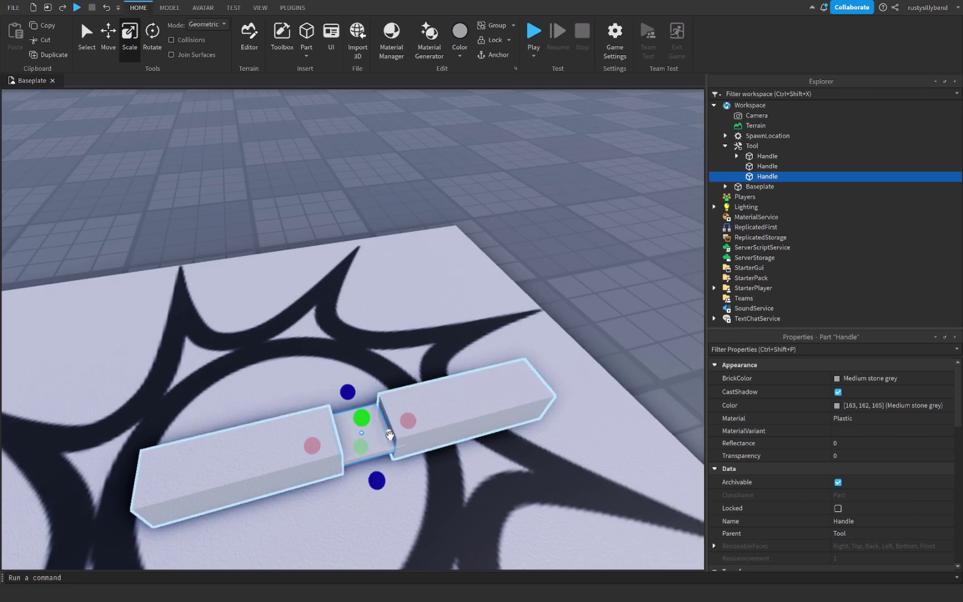
pyautogui.keyDown('ctrl'); pyautogui.moveTo(376, 481); pyautogui.dragTo(373, 465); pyautogui.keyUp('ctrl')
pyautogui.moveTo(375, 464); pyautogui.dragTo(379, 441, button='right')
pyautogui.scroll(-5, 408, 283)
pyautogui.click(408, 283)
pyautogui.scroll(4, 387, 366)
pyautogui.moveTo(408, 283); pyautogui.dragTo(337, 361, button='right')
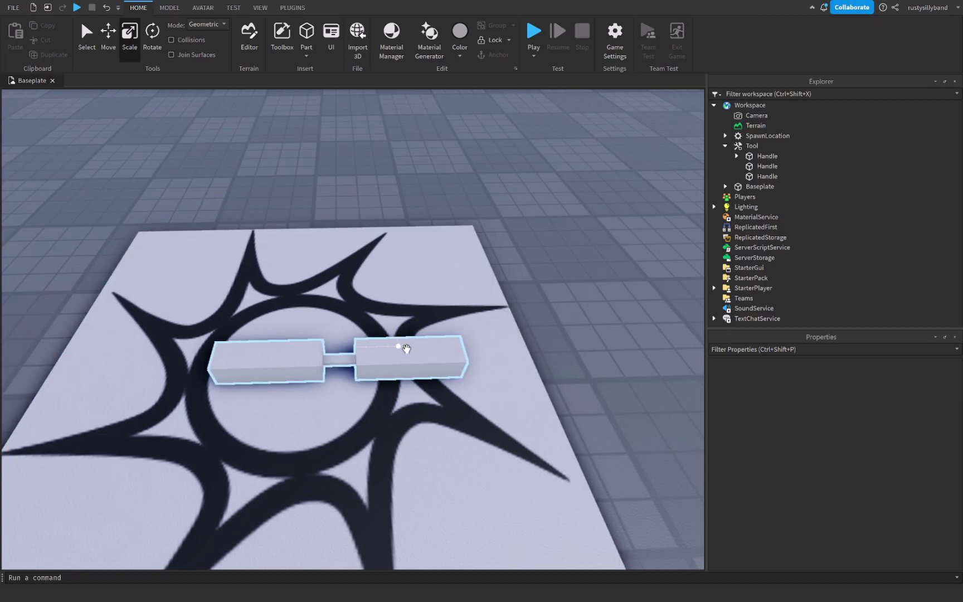
# Step: Identify each of the three Handle parts, then play-test walking with the tool and stop
pyautogui.click(766, 158)
pyautogui.click(763, 166)
pyautogui.click(762, 177)
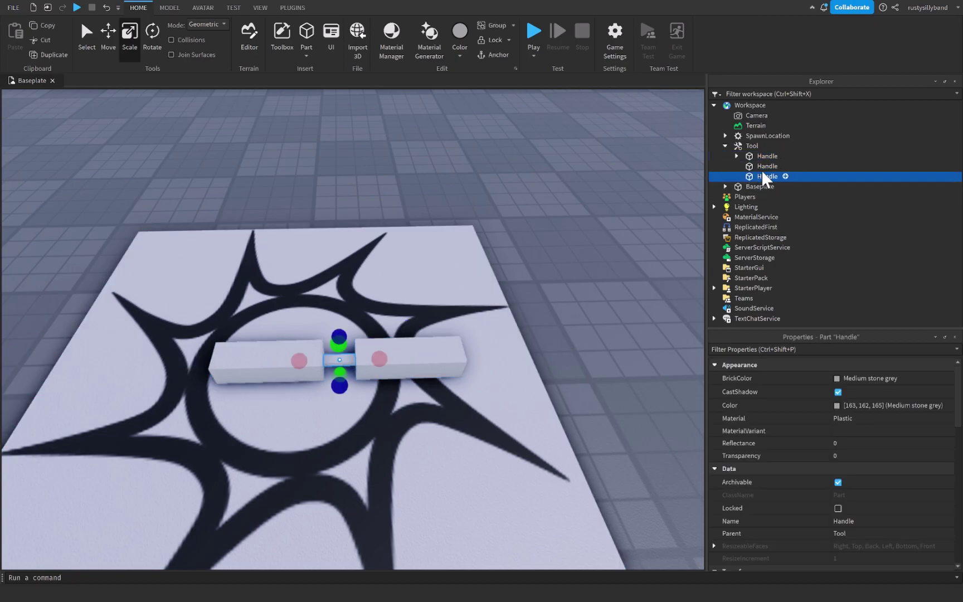
pyautogui.click(761, 157)
pyautogui.click(761, 166)
pyautogui.click(539, 32)
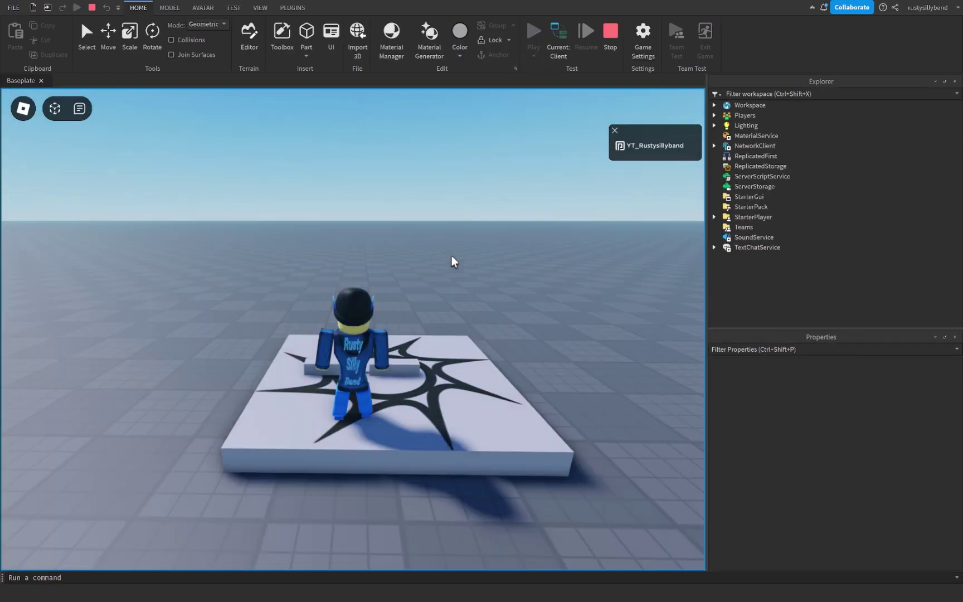
pyautogui.press('w')
pyautogui.press('a')
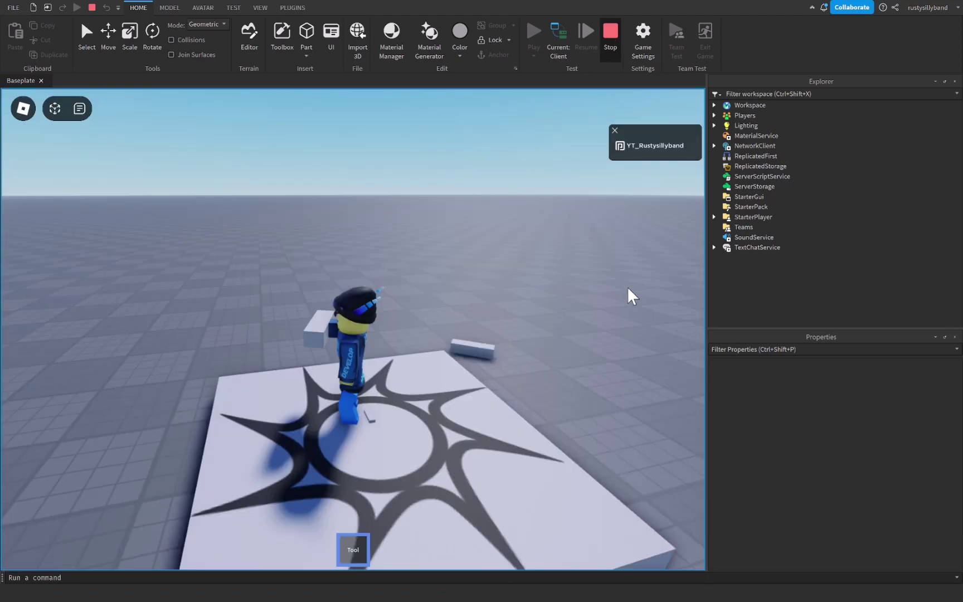
pyautogui.keyDown('ctrl'); pyautogui.click(760, 173); pyautogui.keyUp('ctrl')
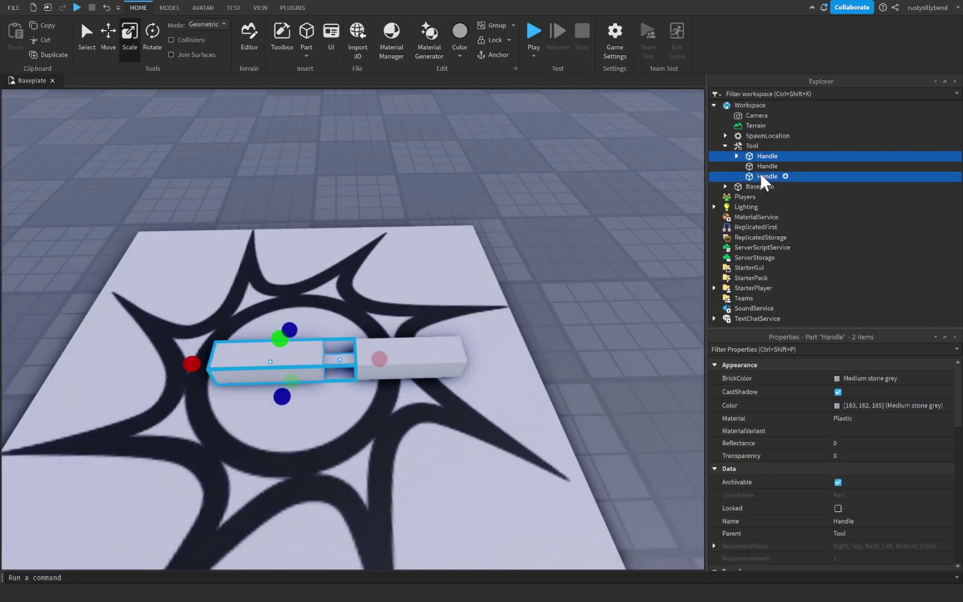
# Step: Rename the middle bar's Handle entry to MiddlePart
pyautogui.click(760, 169)
pyautogui.click(759, 175)
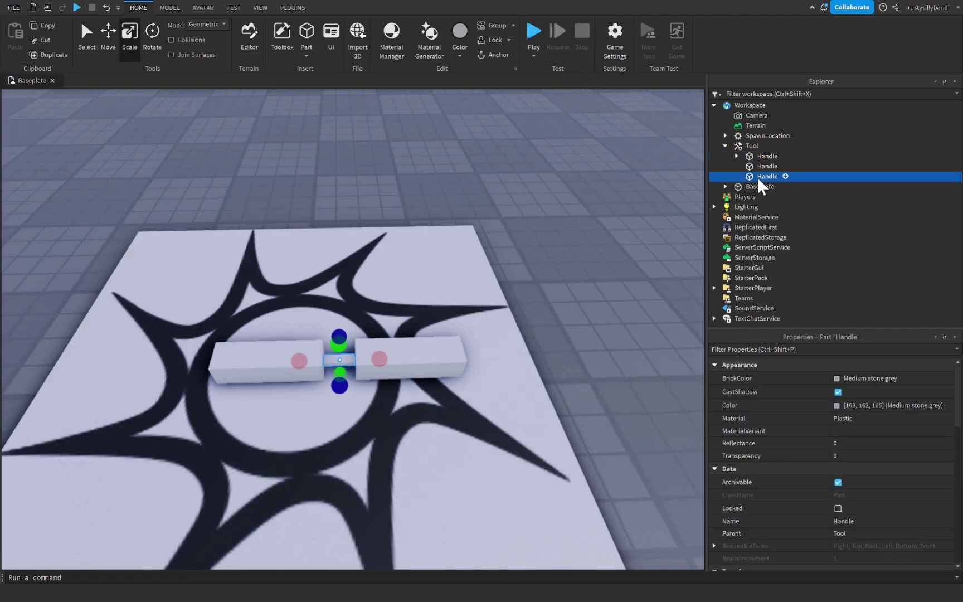
pyautogui.press('F2')
pyautogui.write('Md')
pyautogui.press('BackSpace')
pyautogui.write('iddlePart')
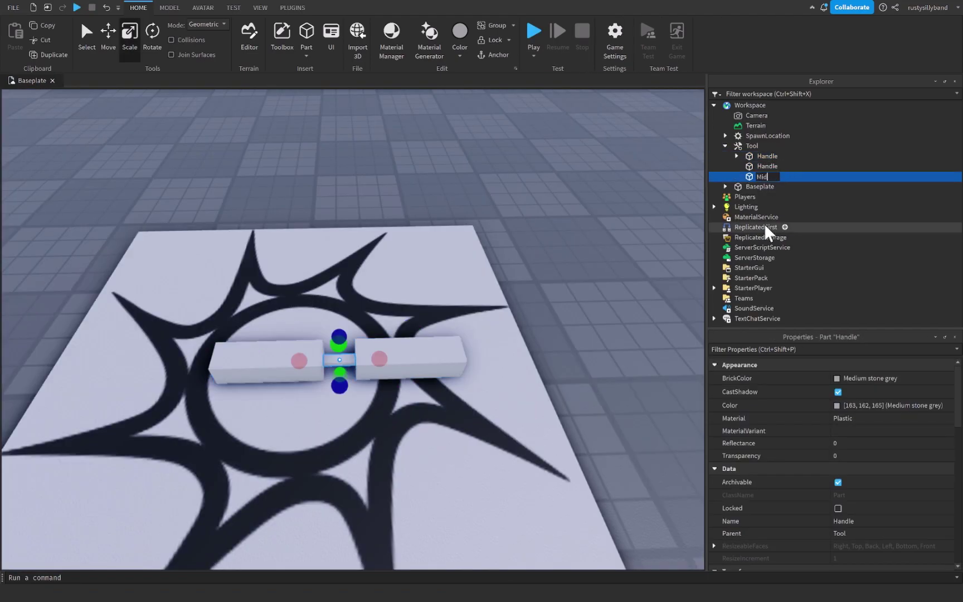
pyautogui.press('Return')
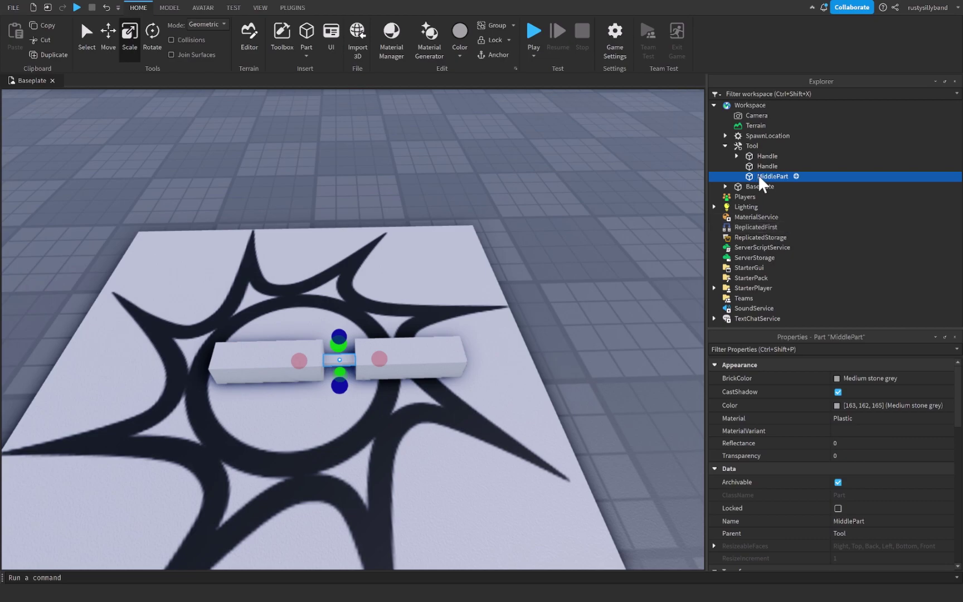
# Step: Rename the first Handle part to LeftPart
pyautogui.click(761, 155)
pyautogui.click(761, 148)
pyautogui.click(767, 157)
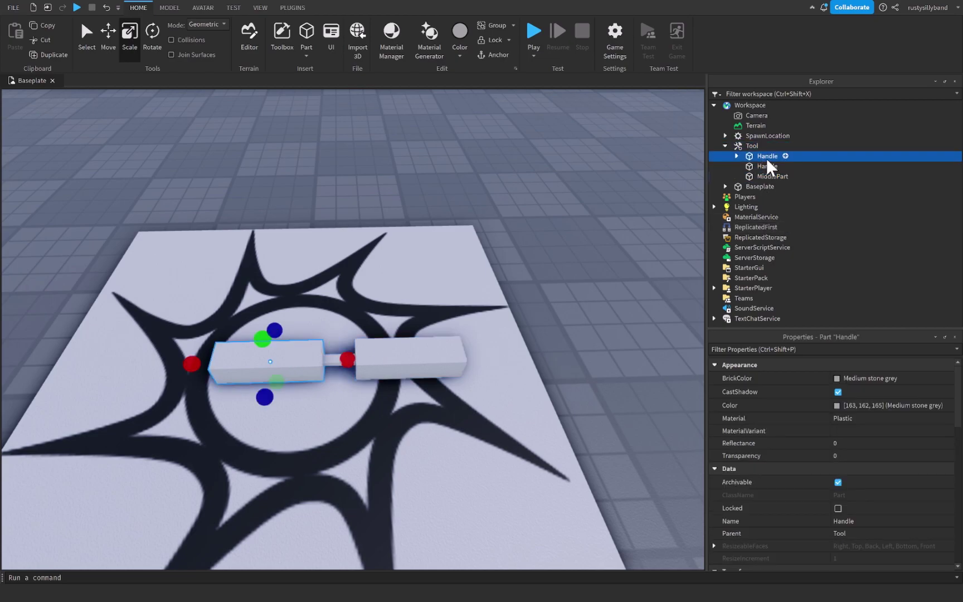
pyautogui.press('F2')
pyautogui.write('LeftPart')
pyautogui.press('Return')
# Step: Delete the leftover TouchInterest inside LeftPart
pyautogui.click(743, 149)
pyautogui.click(737, 156)
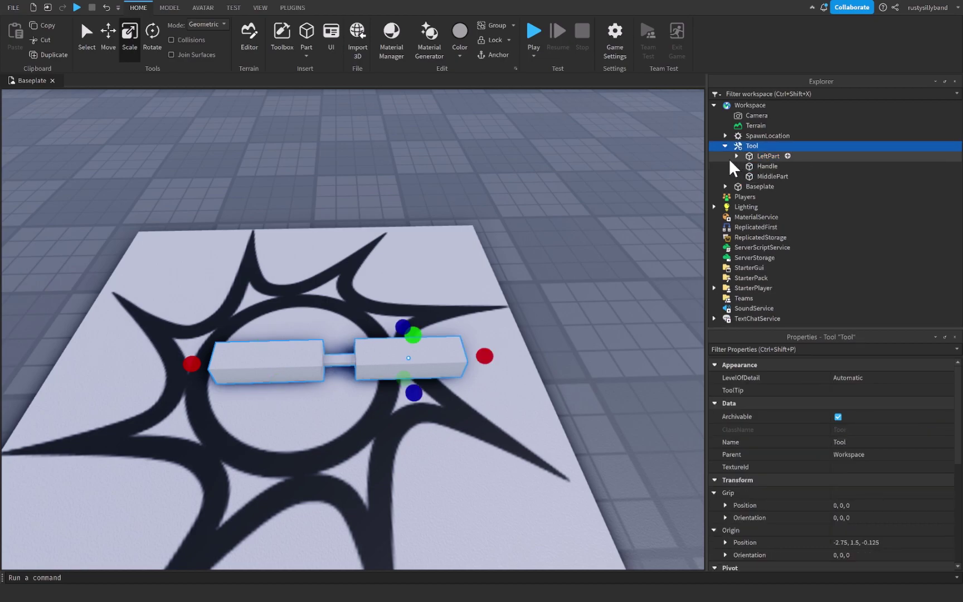
pyautogui.click(743, 157)
pyautogui.click(763, 165)
pyautogui.press('Delete')
# Step: Drag LeftPart and MiddlePart together into the Handle part in Explorer
pyautogui.click(761, 163)
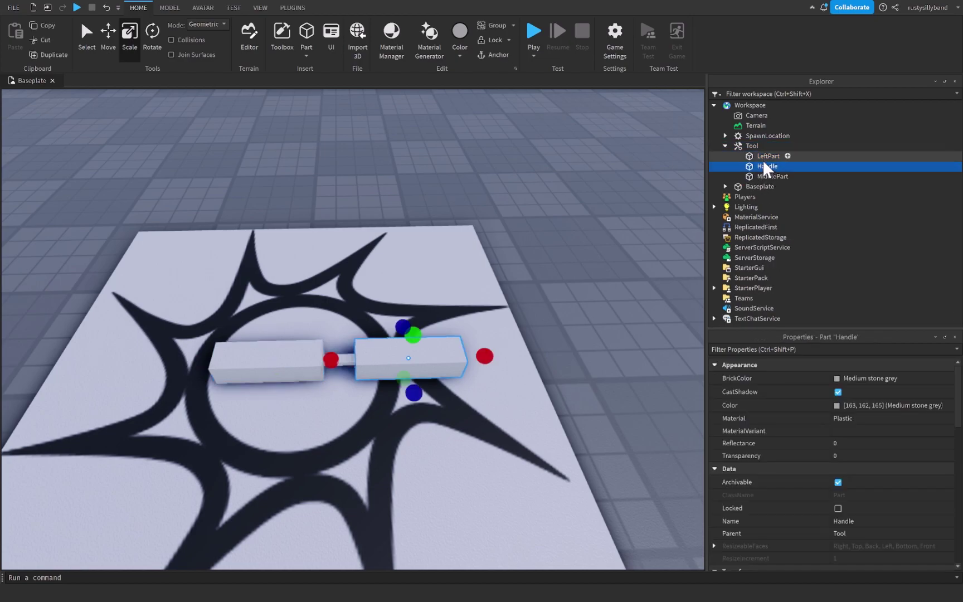
pyautogui.click(765, 176)
pyautogui.click(766, 159)
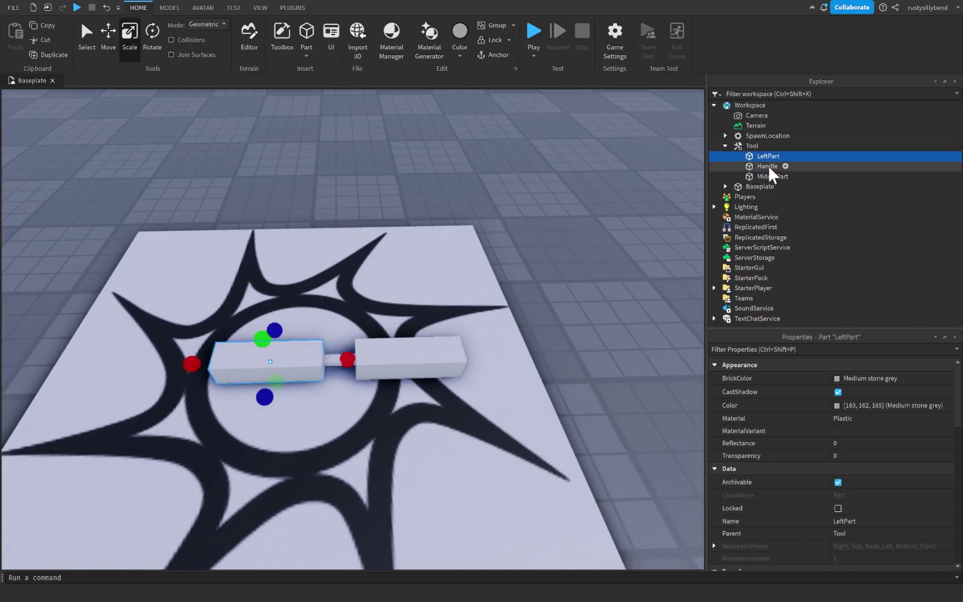
pyautogui.keyDown('ctrl'); pyautogui.click(765, 176); pyautogui.keyUp('ctrl')
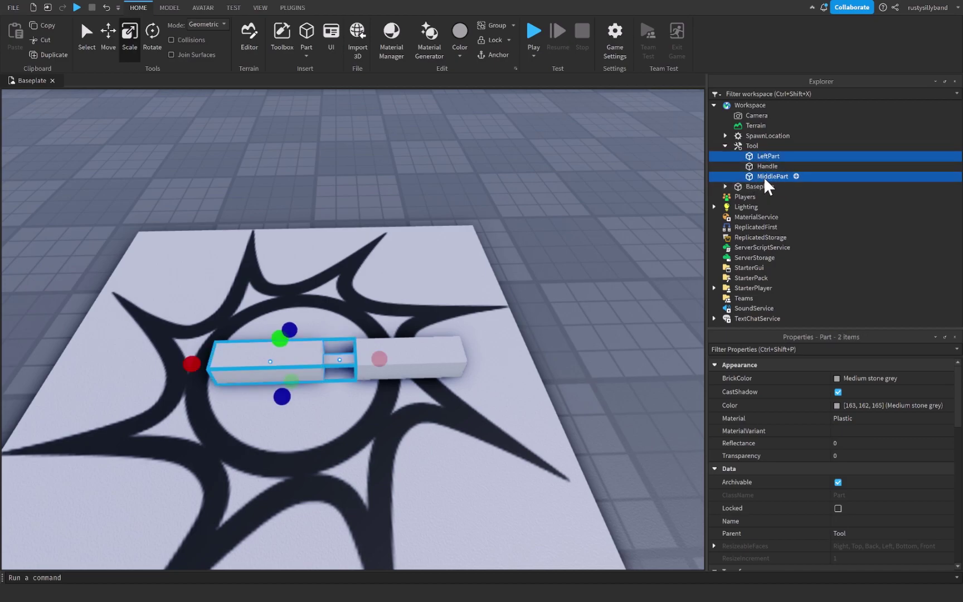
pyautogui.moveTo(764, 177); pyautogui.dragTo(778, 166)
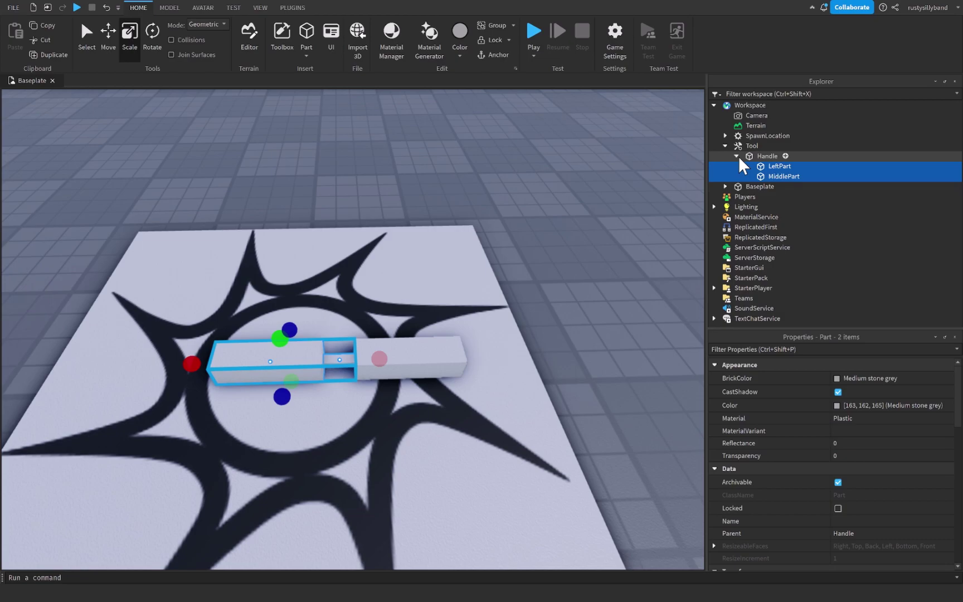
pyautogui.click(767, 156)
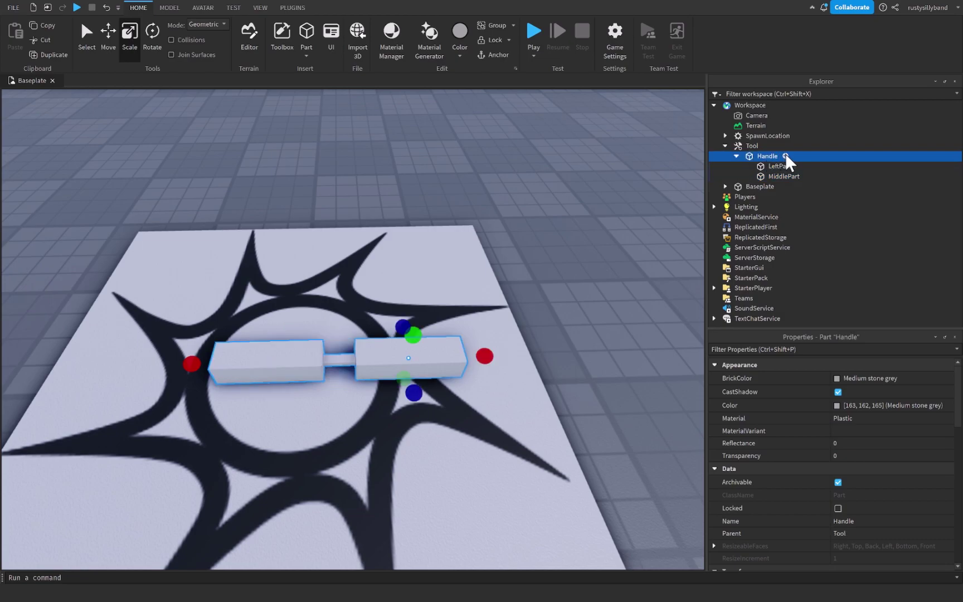
# Step: Add a WeldConstraint under Handle with Part0 Handle and Part1 LeftPart, named LeftPart-Handle
pyautogui.click(785, 156)
pyautogui.write('we')
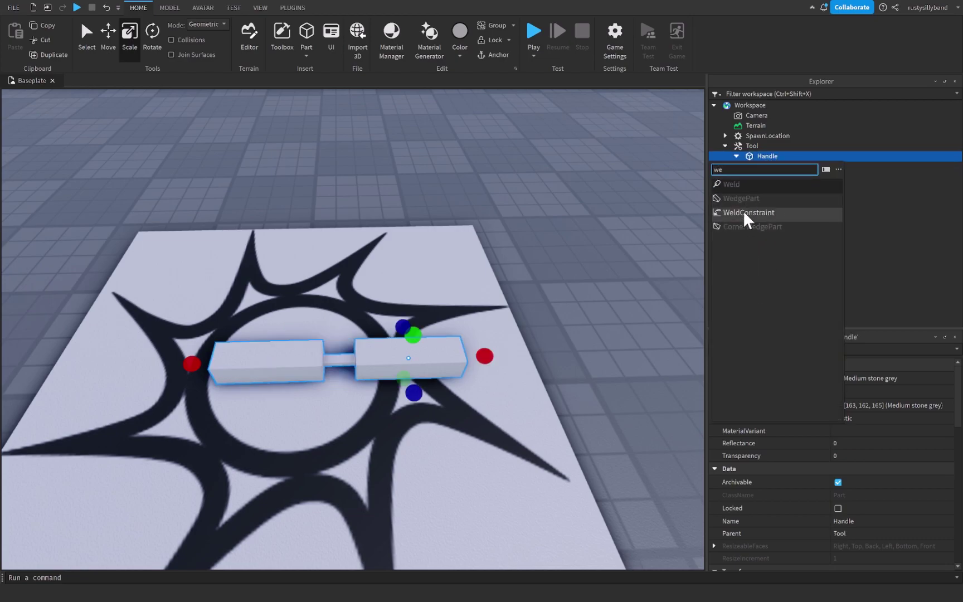
pyautogui.click(744, 213)
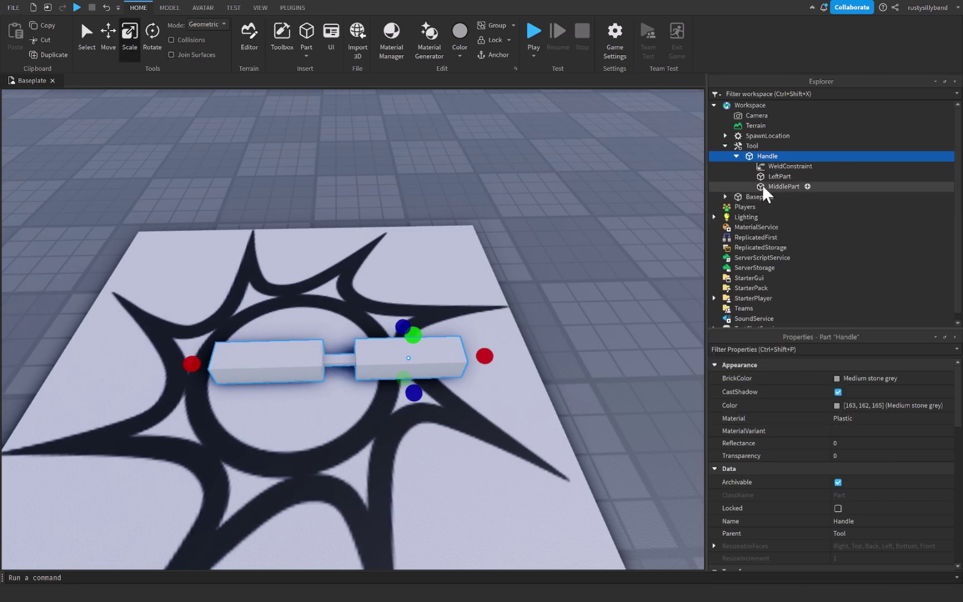
pyautogui.click(768, 167)
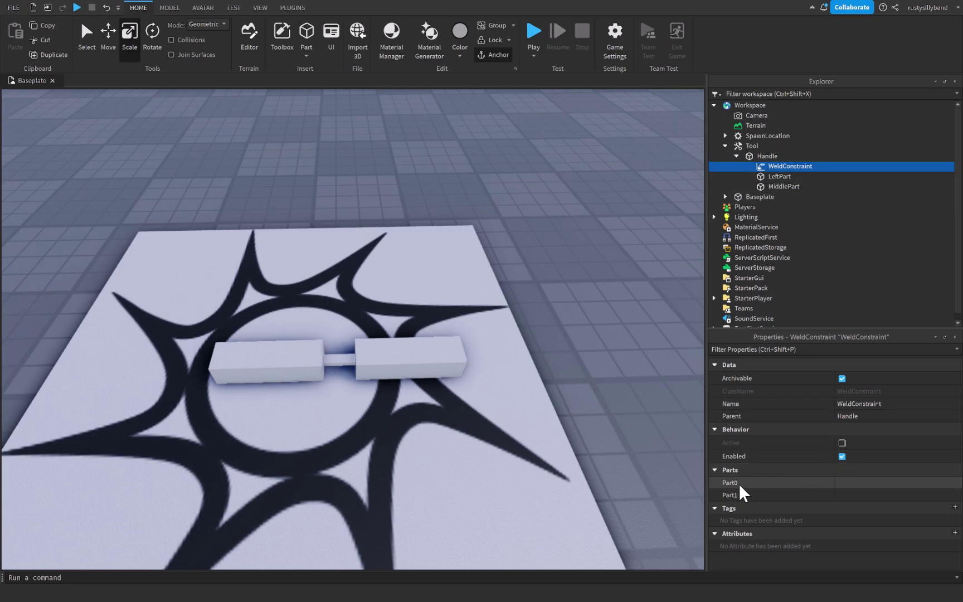
pyautogui.click(854, 481)
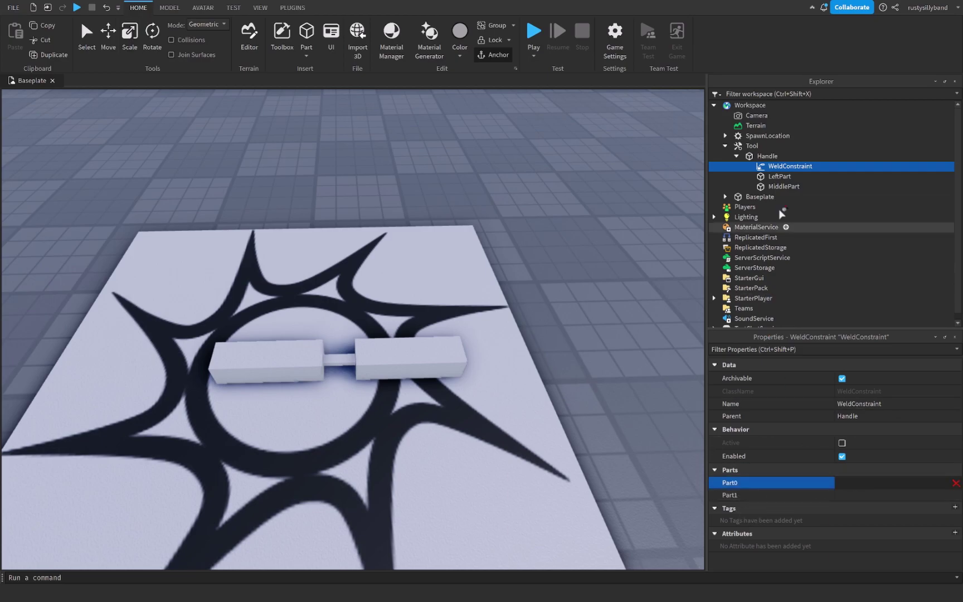
pyautogui.click(769, 156)
pyautogui.click(847, 495)
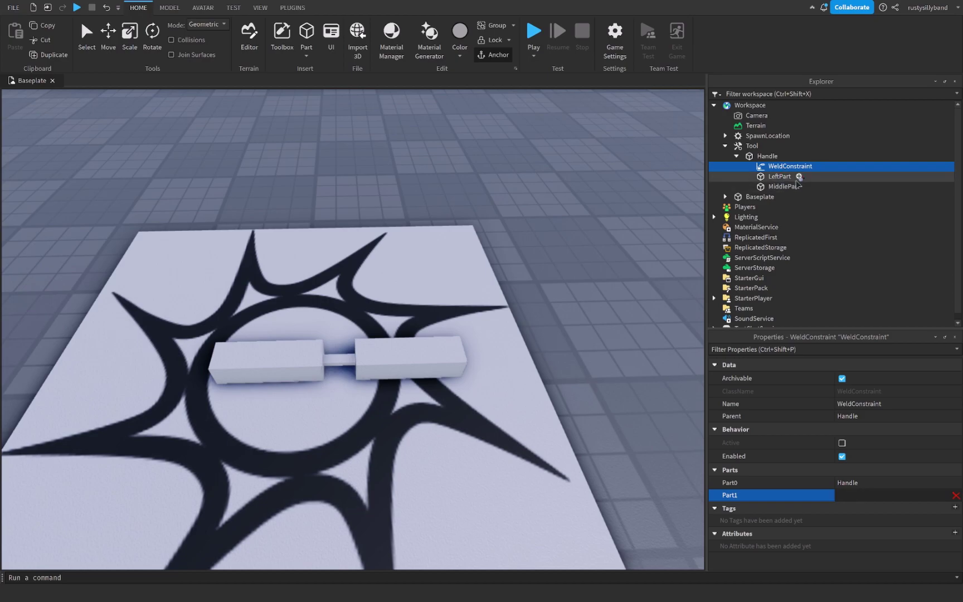
pyautogui.click(783, 178)
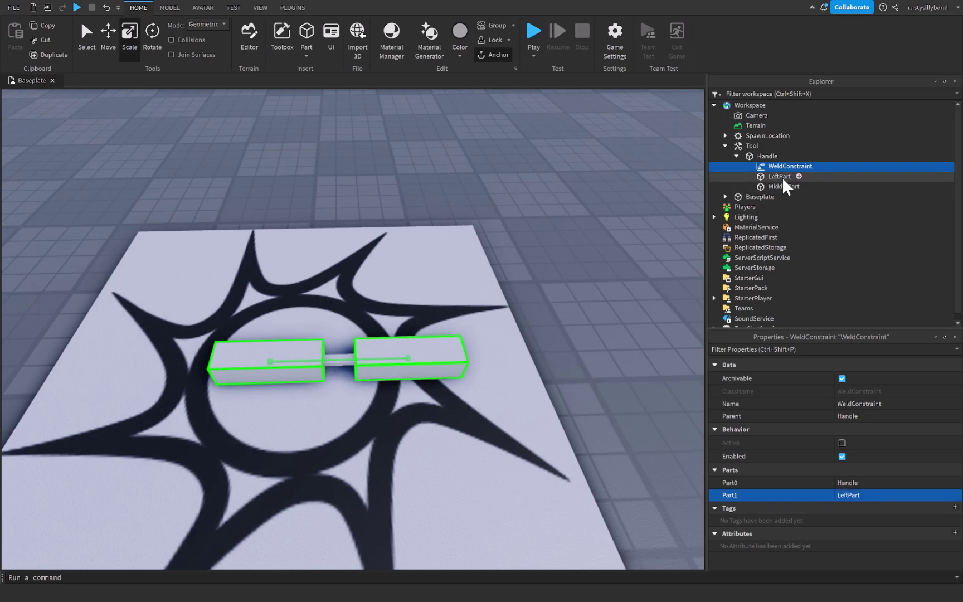
pyautogui.press('F2')
pyautogui.press('BackSpace')
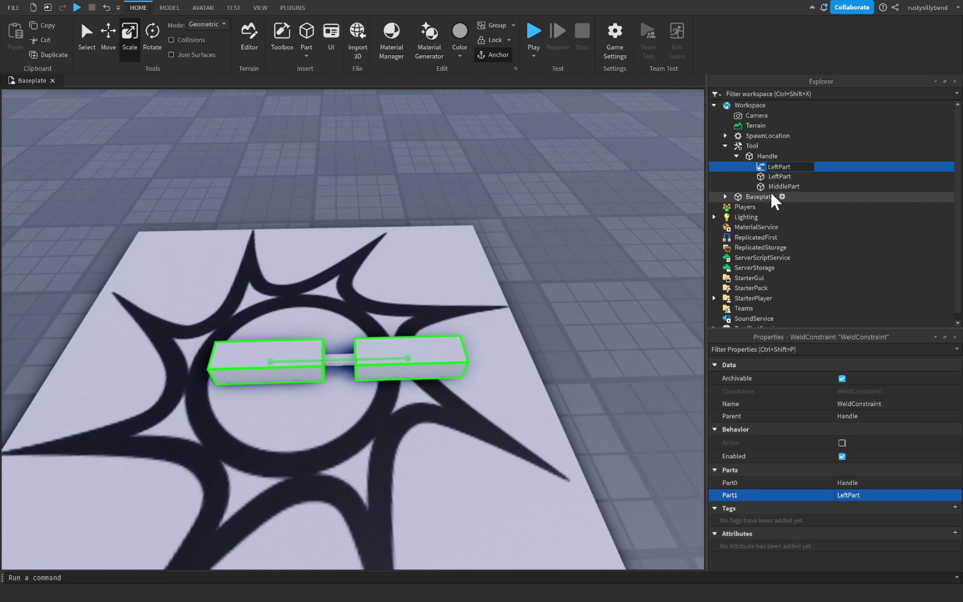
pyautogui.write('LeftPart-Handle')
pyautogui.press('Return')
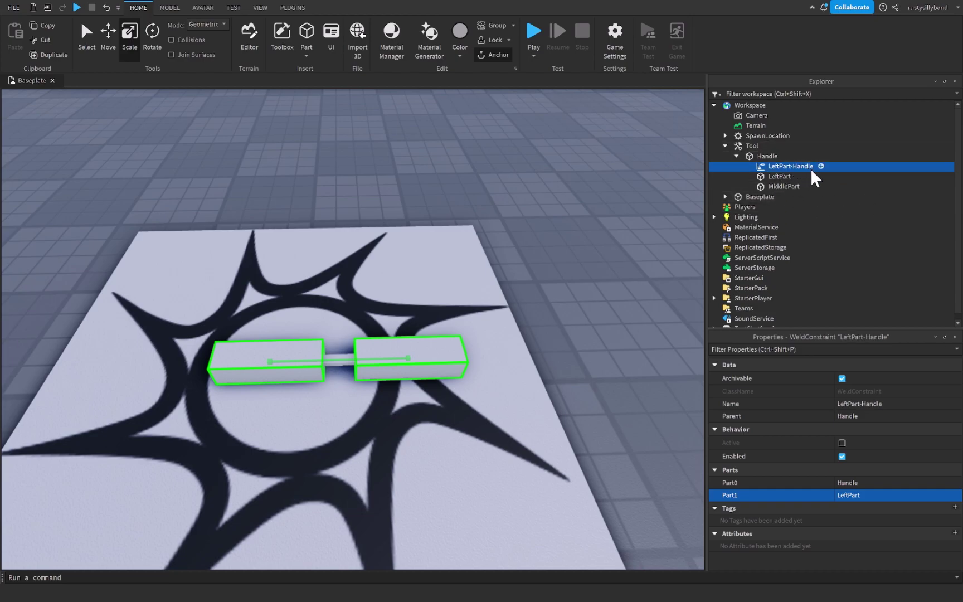
# Step: Duplicate the weld, rename the copy MiddlePart-Handle and set its Part1 to MiddlePart
pyautogui.hotkey('ctrl', 'd')
pyautogui.press('F2')
pyautogui.moveTo(780, 178); pyautogui.dragTo(737, 174)
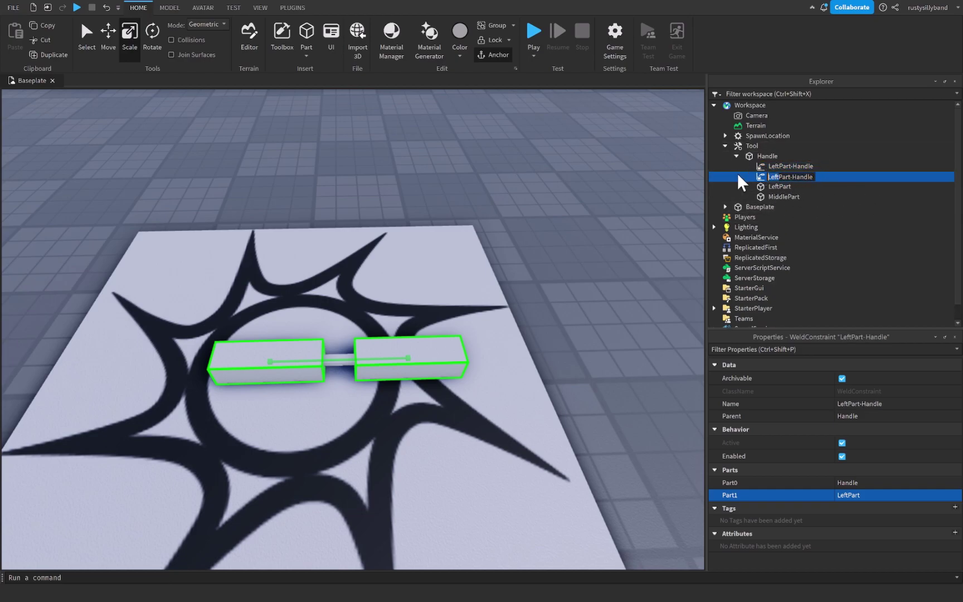
pyautogui.write('Middle')
pyautogui.press('Return')
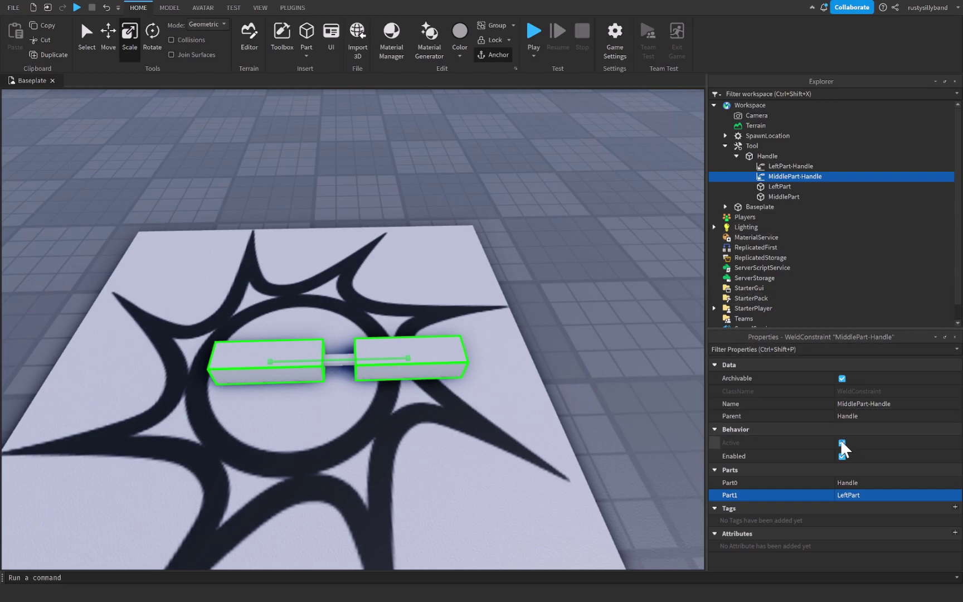
pyautogui.click(843, 494)
pyautogui.click(777, 196)
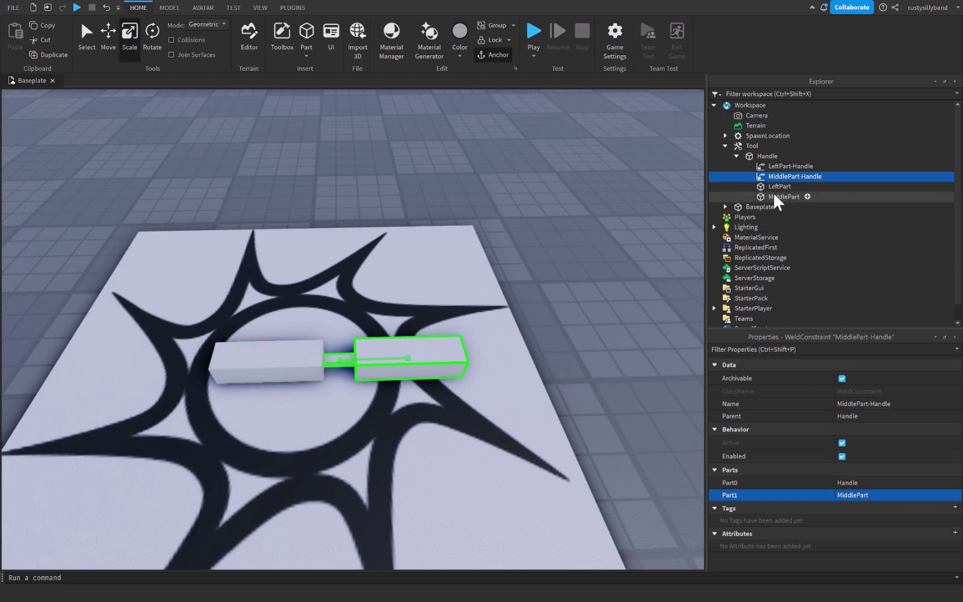
pyautogui.click(534, 33)
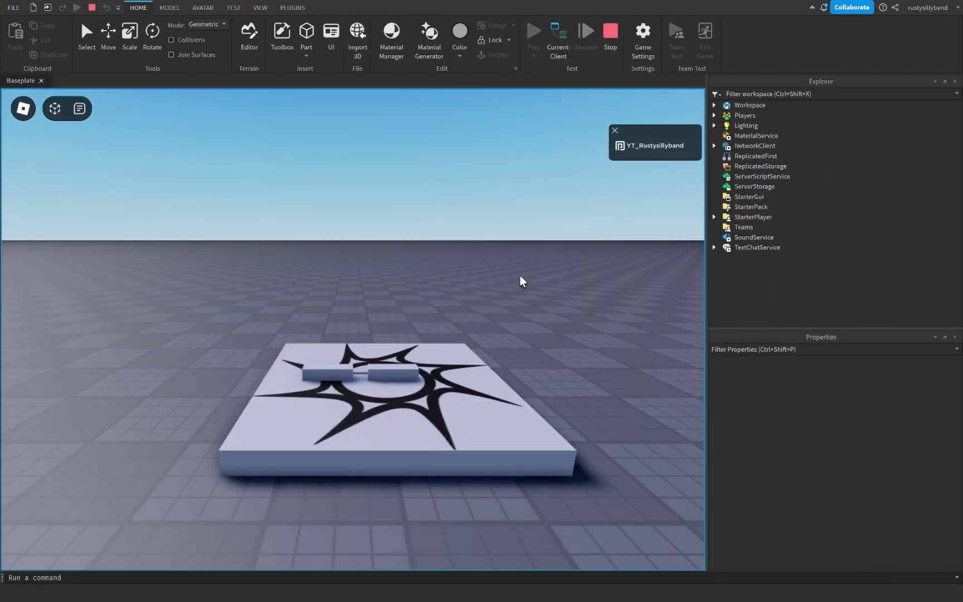
pyautogui.moveTo(520, 276); pyautogui.dragTo(520, 275, button='right')
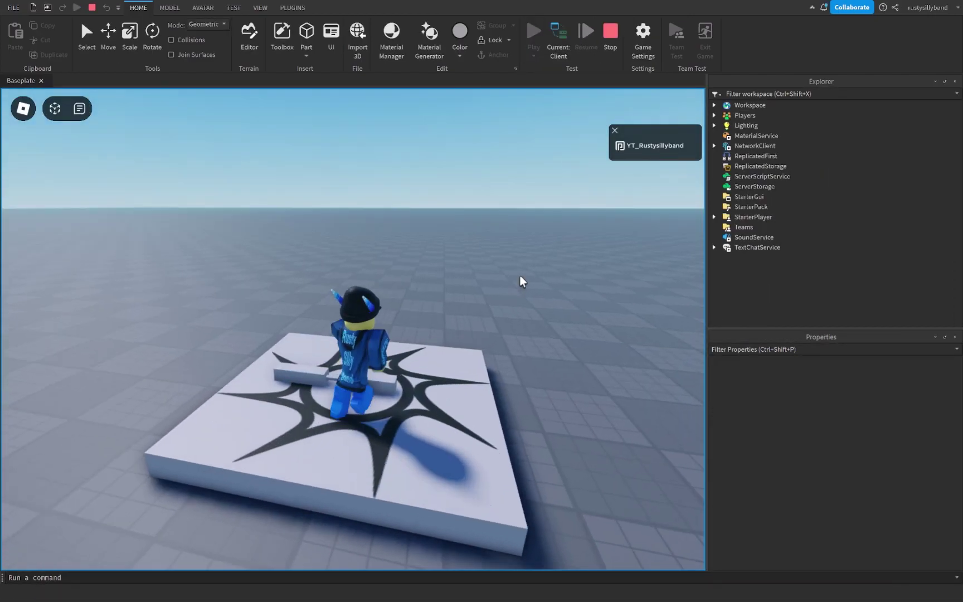
pyautogui.press('w')
pyautogui.moveTo(455, 311); pyautogui.dragTo(455, 311, button='right')
pyautogui.press('w')
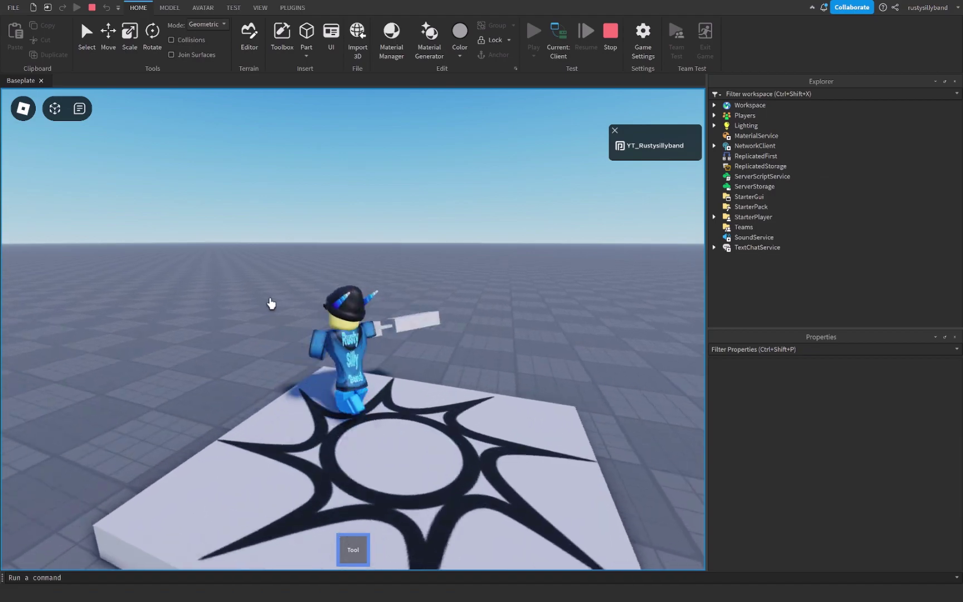
pyautogui.press('s')
pyautogui.moveTo(462, 348); pyautogui.dragTo(462, 347, button='right')
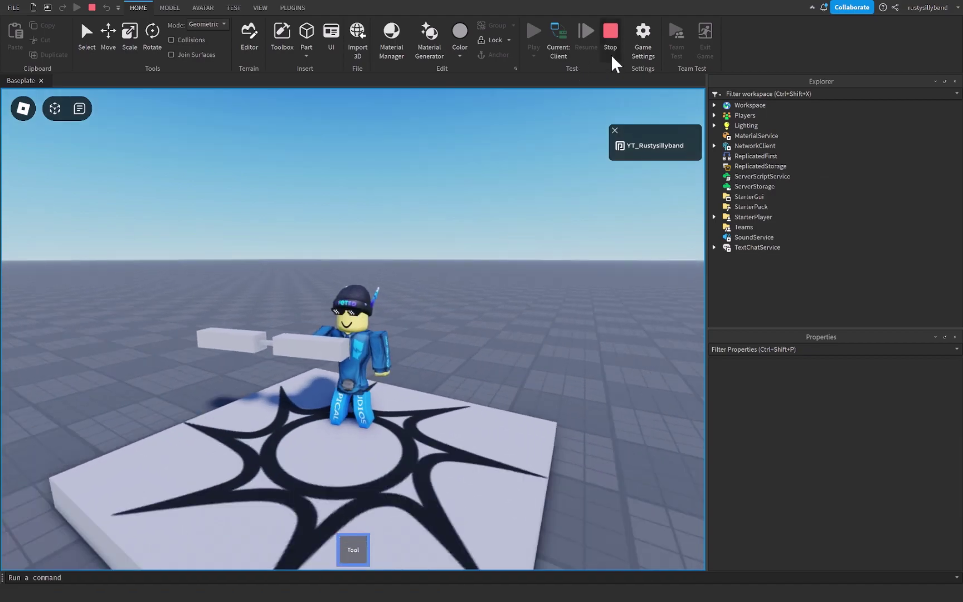
pyautogui.click(611, 54)
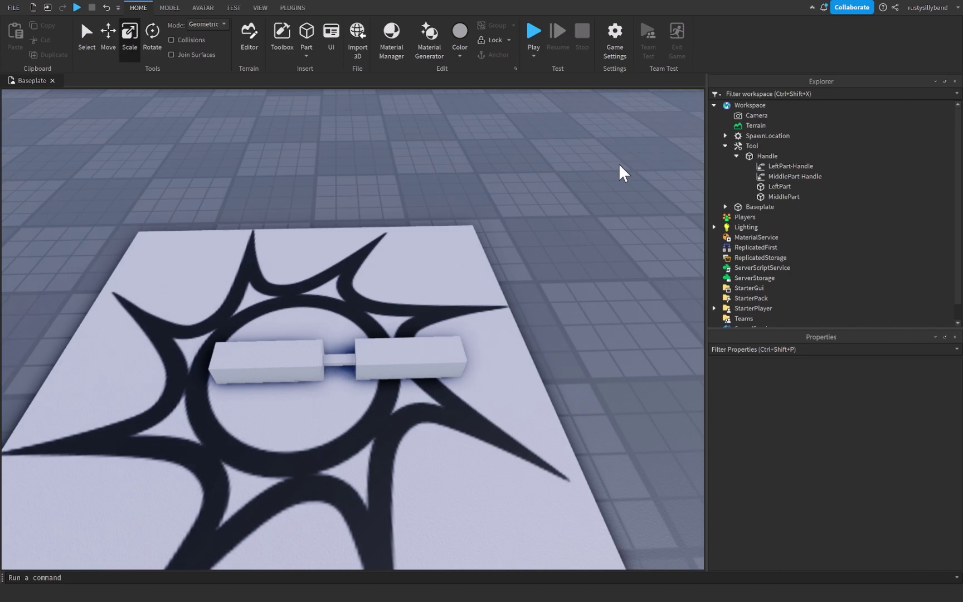
# Step: Select the Tool in Explorer and bring up its insert-object list showing LocalScript
pyautogui.click(737, 158)
pyautogui.click(762, 146)
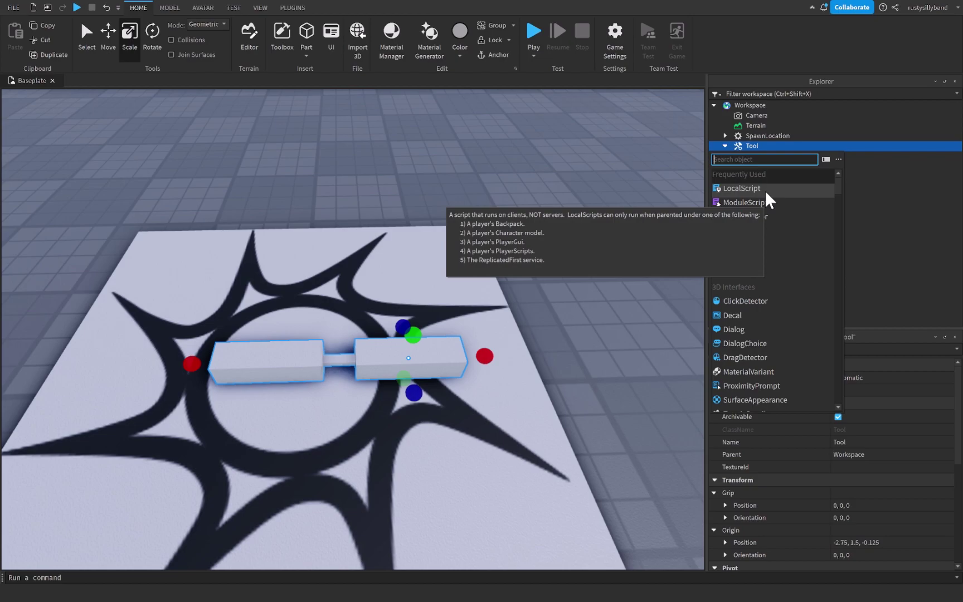
# Step: Insert a LocalScript with local tool = script.Parent and an Activated handler printing "Tool was activated!"
pyautogui.click(765, 191)
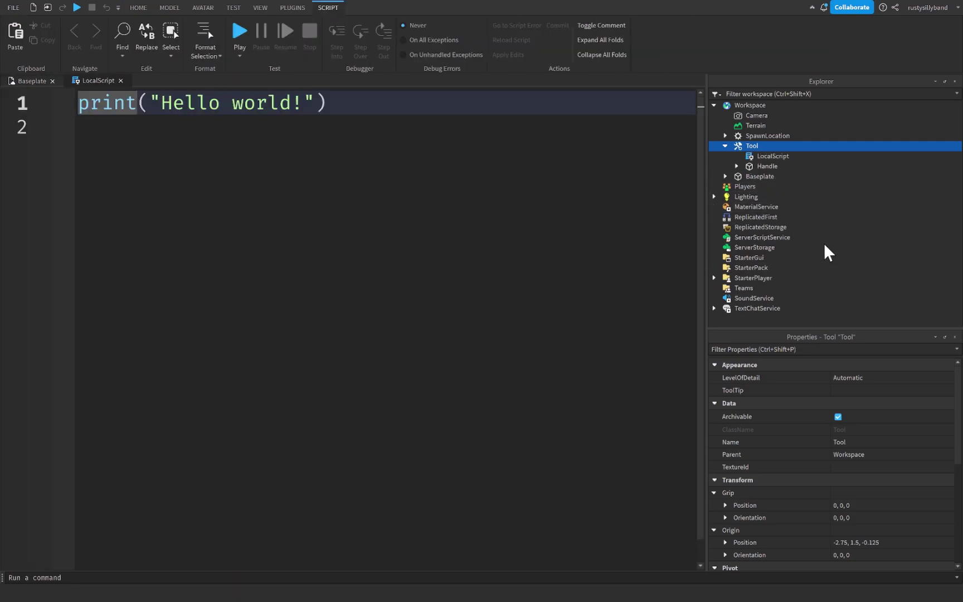
pyautogui.tripleClick(244, 102)
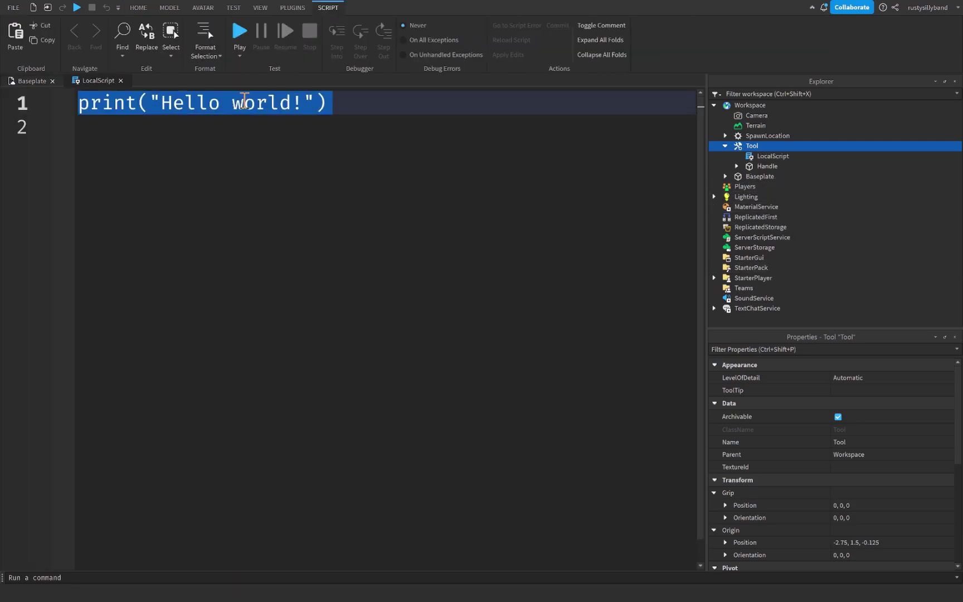
pyautogui.write('local tool')
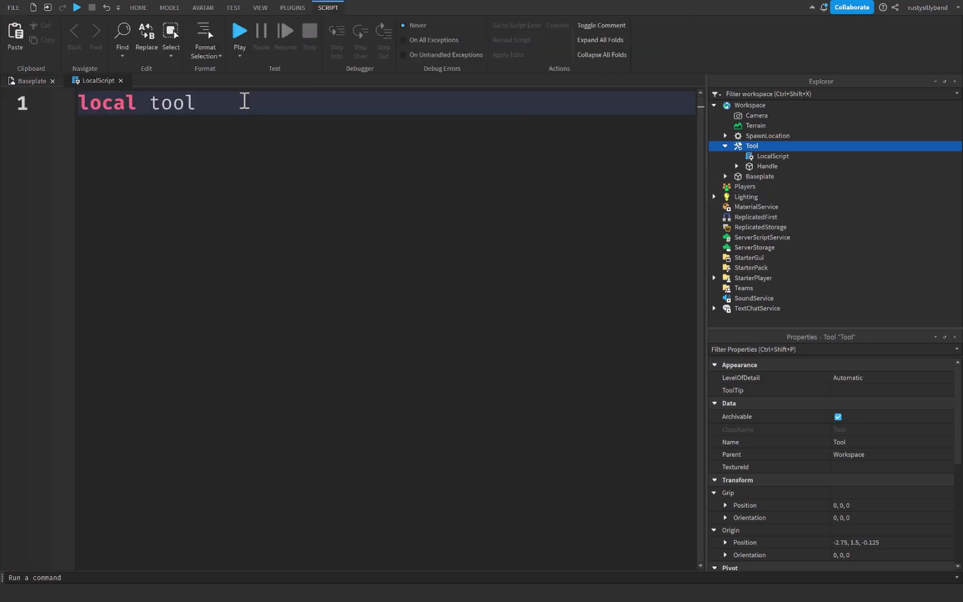
pyautogui.write('= script.Paren')
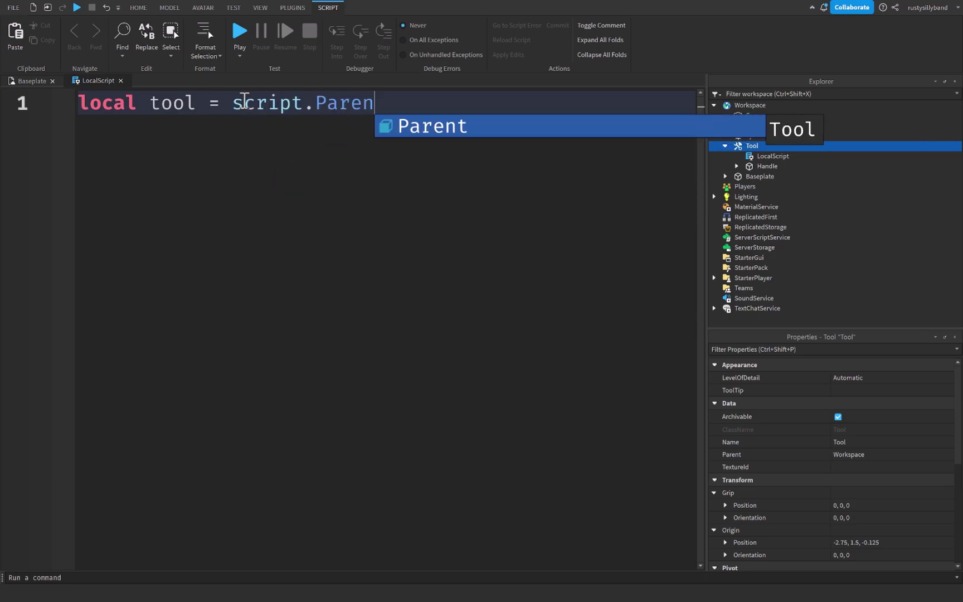
pyautogui.press('Tab')
pyautogui.press('Return')
pyautogui.press('Return')
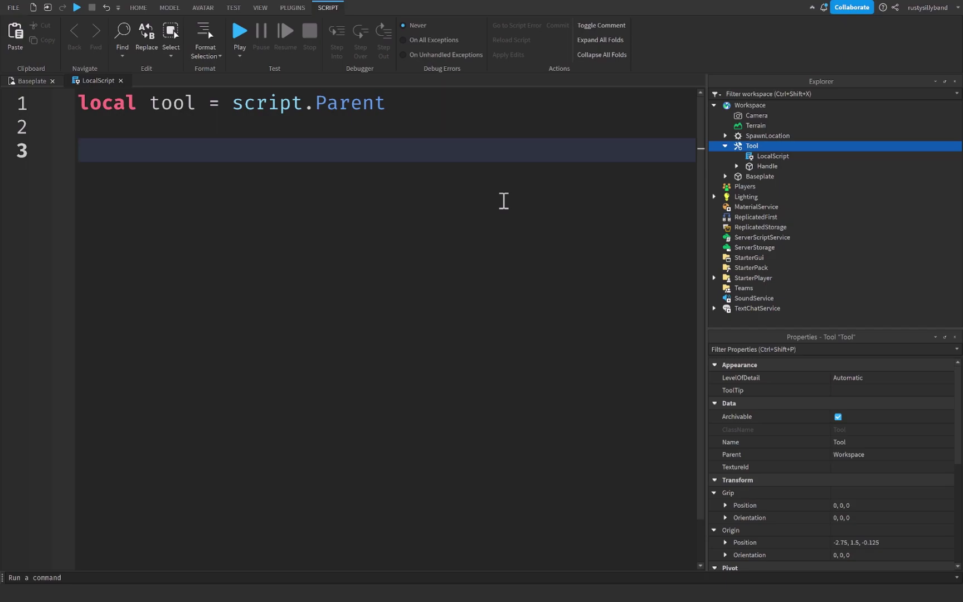
pyautogui.write('tool.Activat')
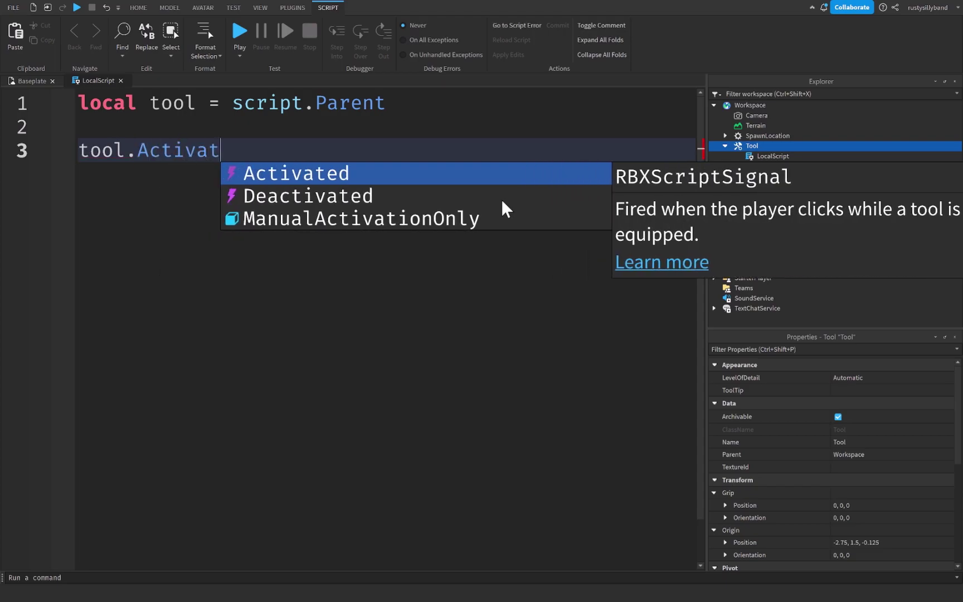
pyautogui.write('ed')
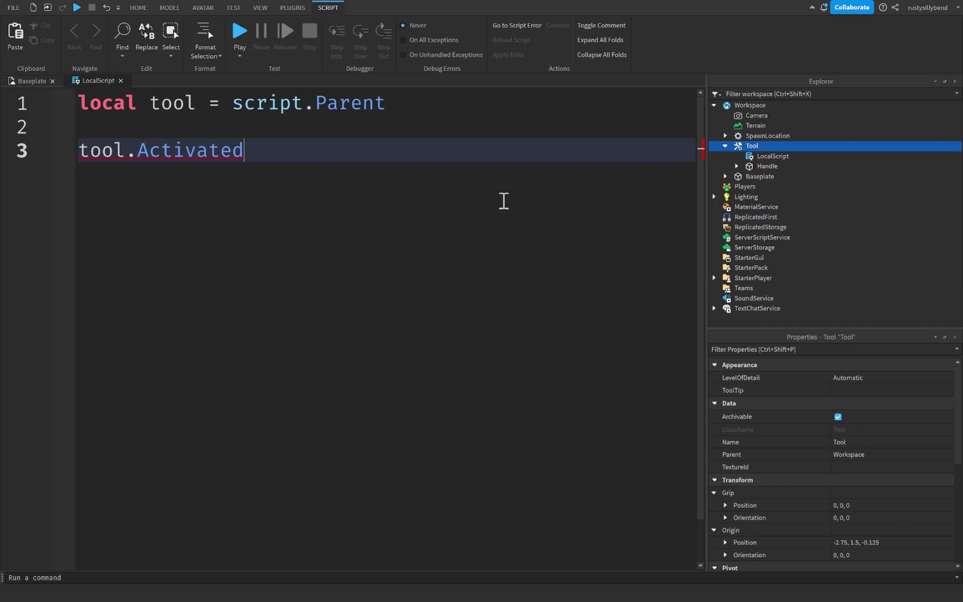
pyautogui.write(':connect(function(')
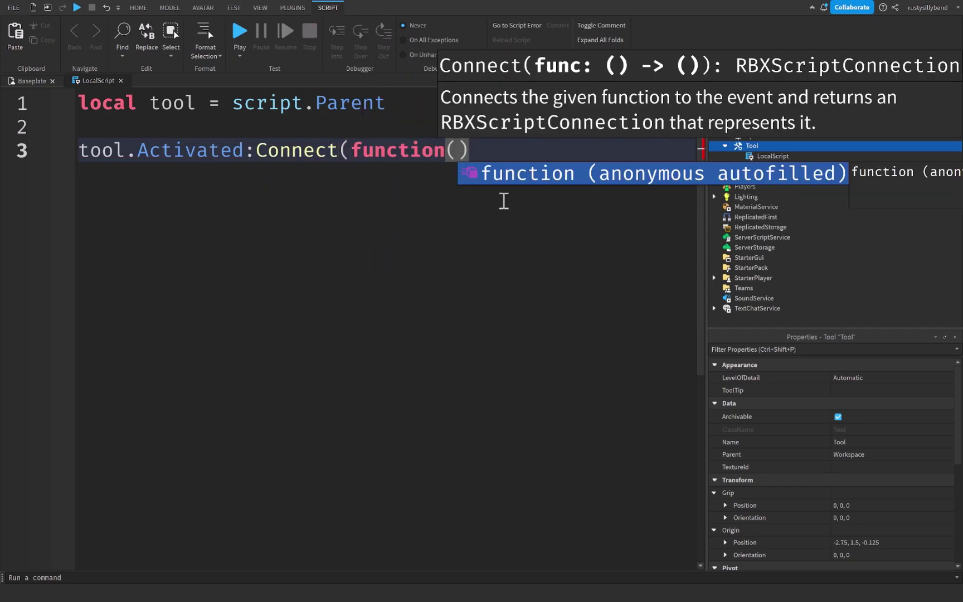
pyautogui.press('Return')
pyautogui.write('print("Too')
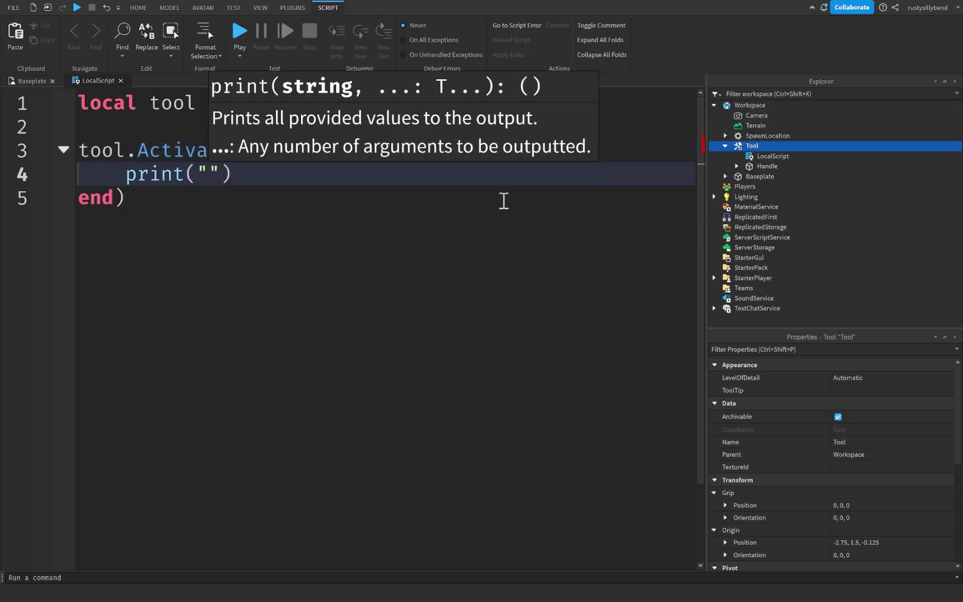
pyautogui.write('l was activated')
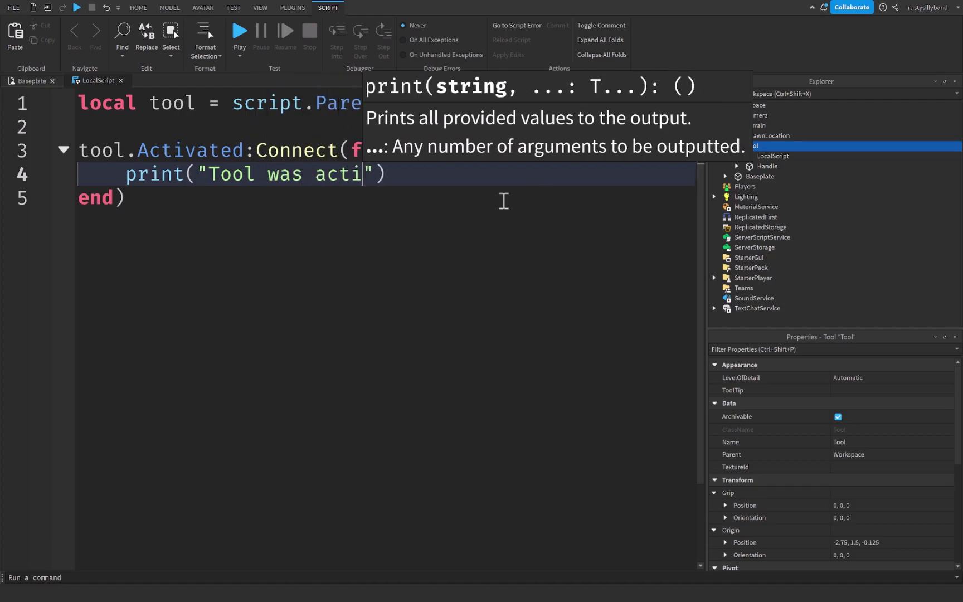
pyautogui.write('!')
# Step: Play-test, equip the tool with 1, show the Output panel, and activate the tool three times
pyautogui.click(239, 31)
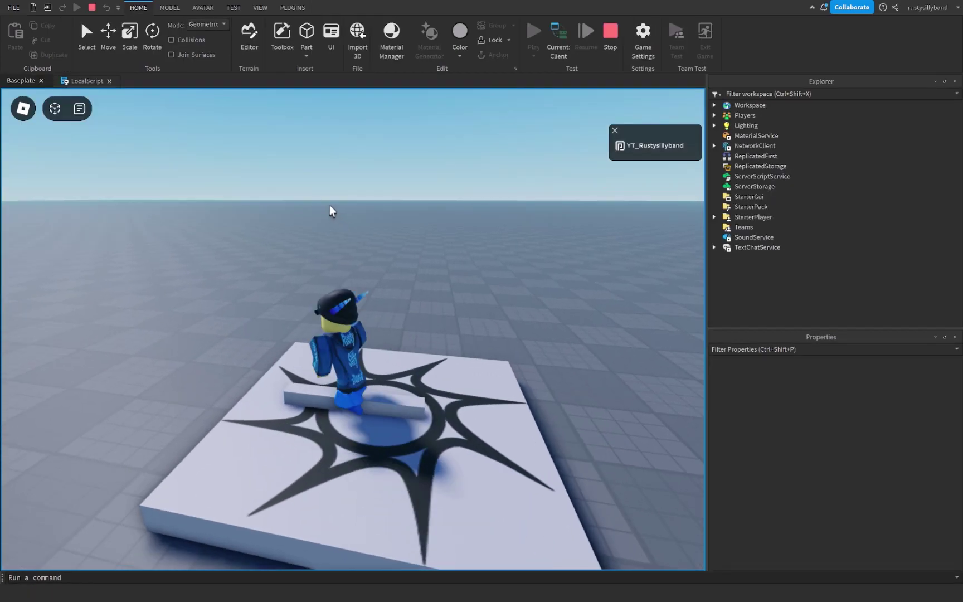
pyautogui.press('1')
pyautogui.click(259, 8)
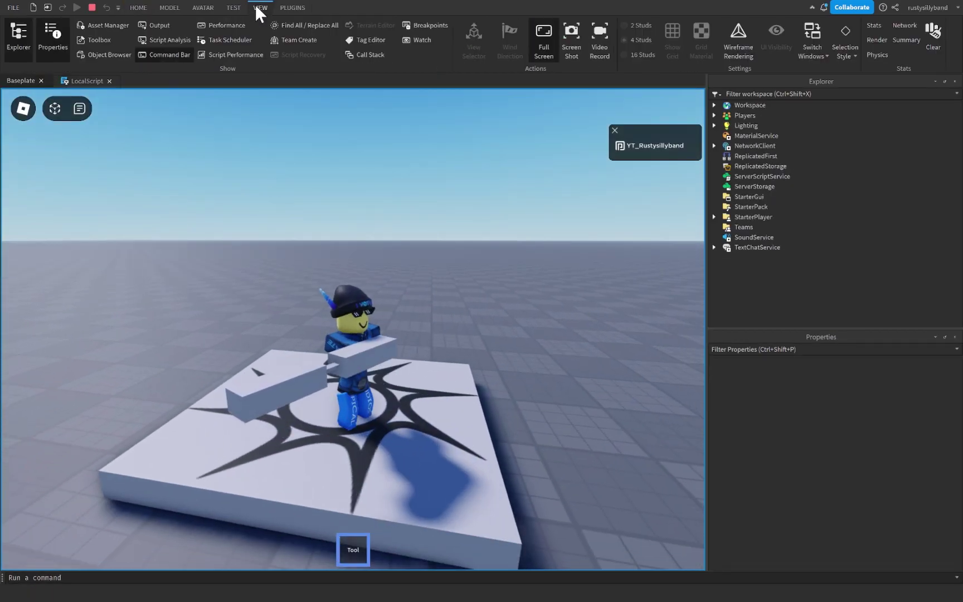
pyautogui.click(159, 25)
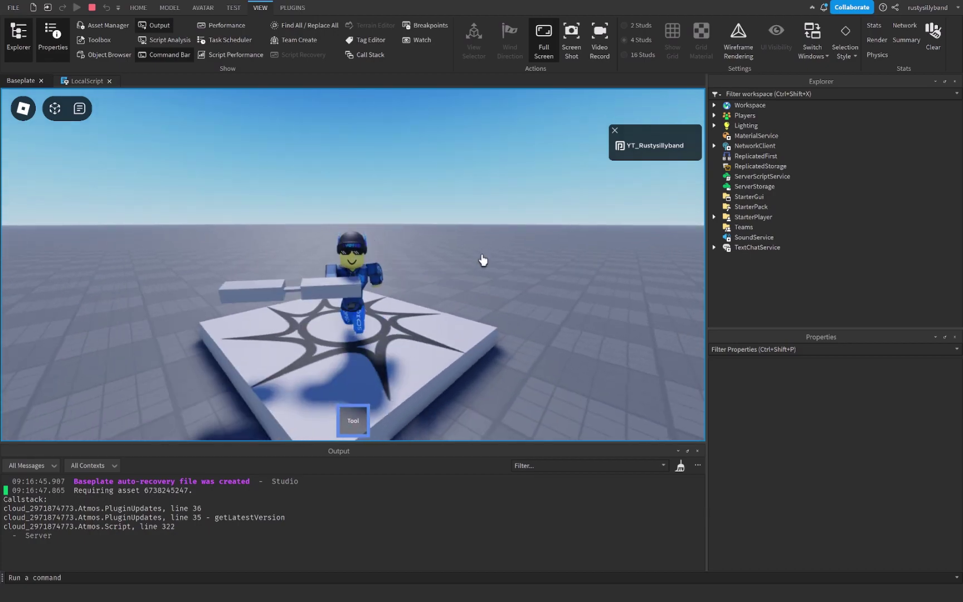
pyautogui.click(468, 237)
pyautogui.click(467, 238)
pyautogui.click(476, 269)
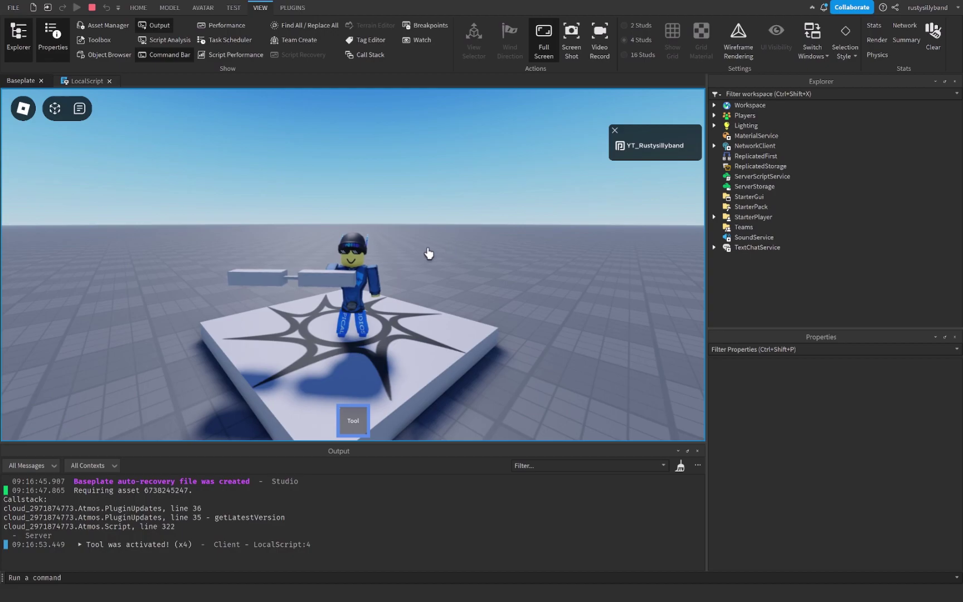
# Step: Stop the playtest and start a new line at the end of the LocalScript
pyautogui.click(91, 7)
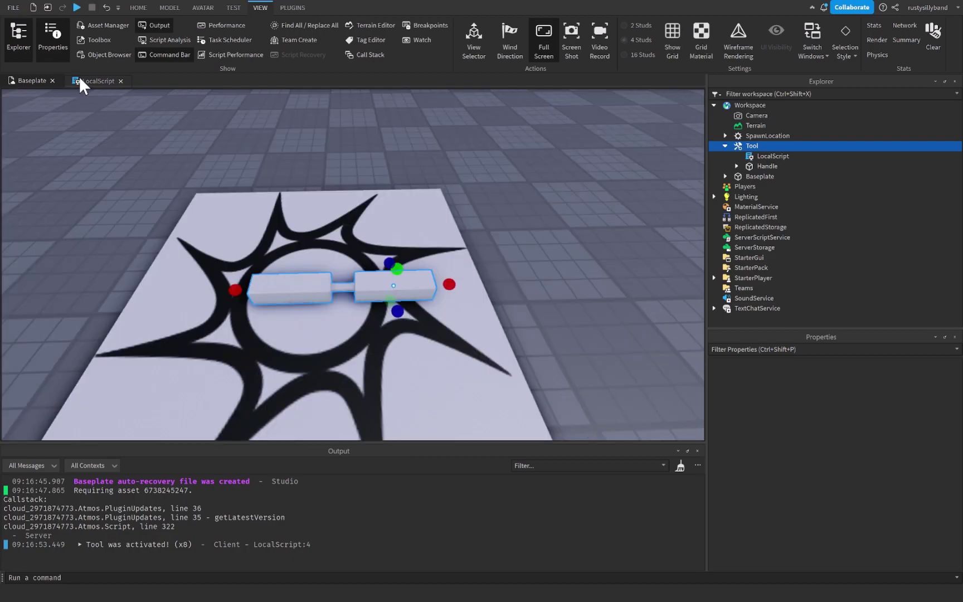
pyautogui.click(81, 76)
pyautogui.click(304, 223)
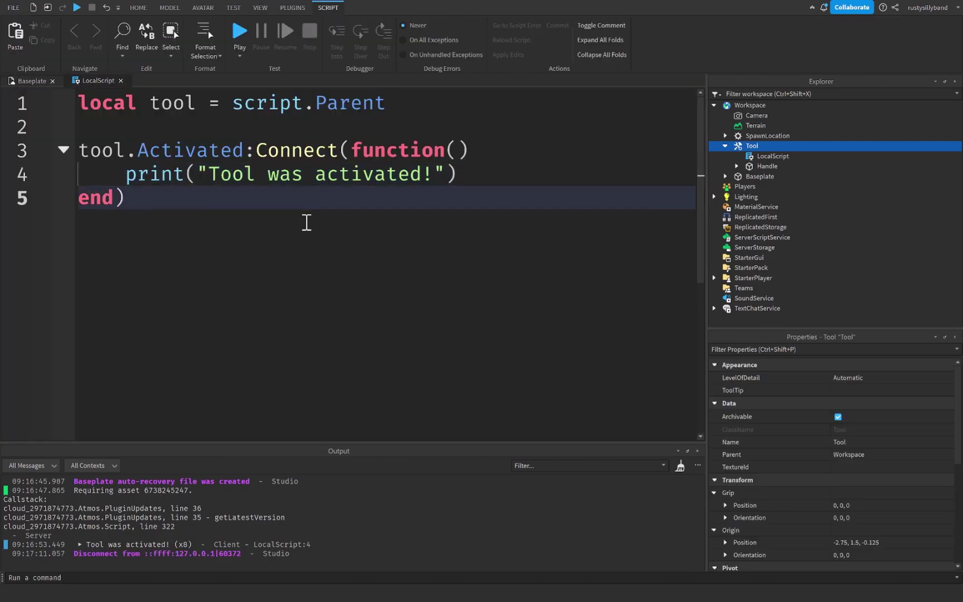
pyautogui.press('Return')
pyautogui.press('Return')
# Step: Type a tool.Equipped:Connect(function() handler that prints "Tool was equipped!"
pyautogui.write('tpp')
pyautogui.press('BackSpace')
pyautogui.press('BackSpace')
pyautogui.write('oo')
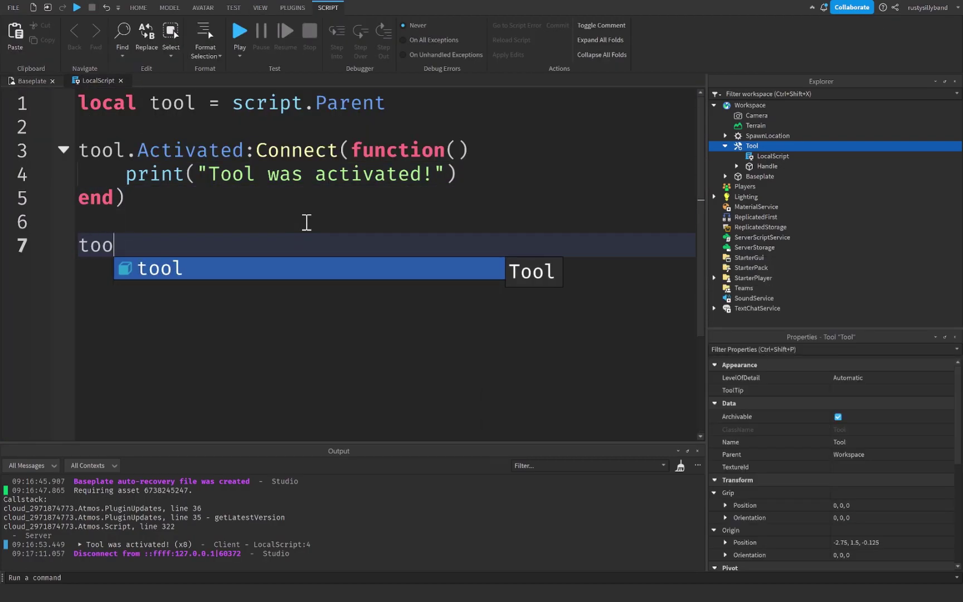
pyautogui.write('l.E')
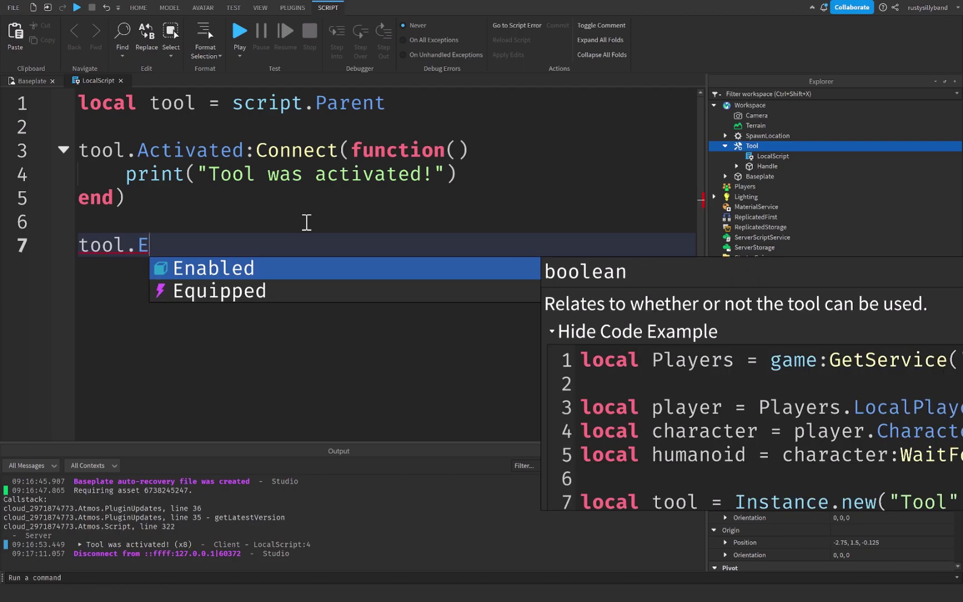
pyautogui.write('qu')
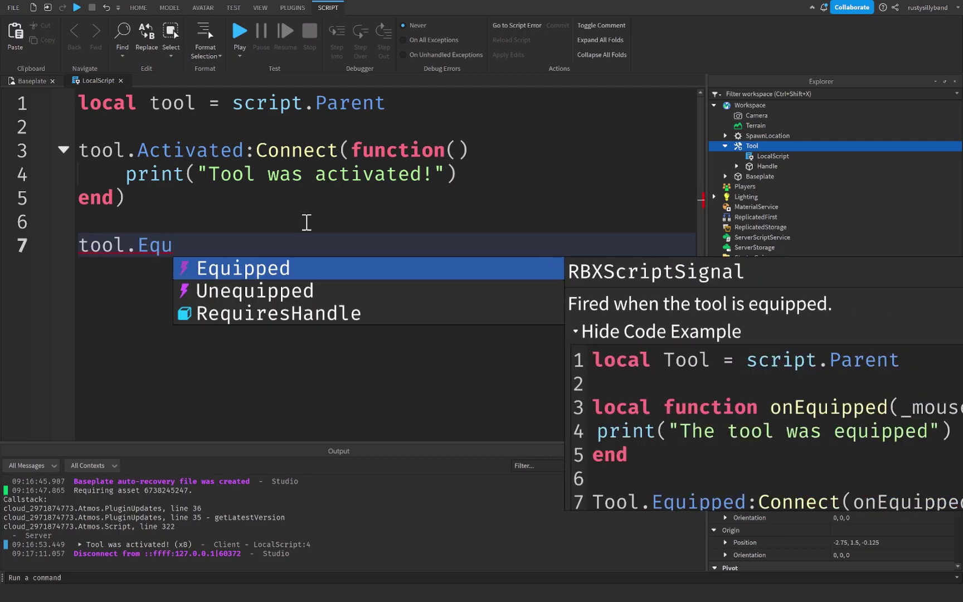
pyautogui.write('i')
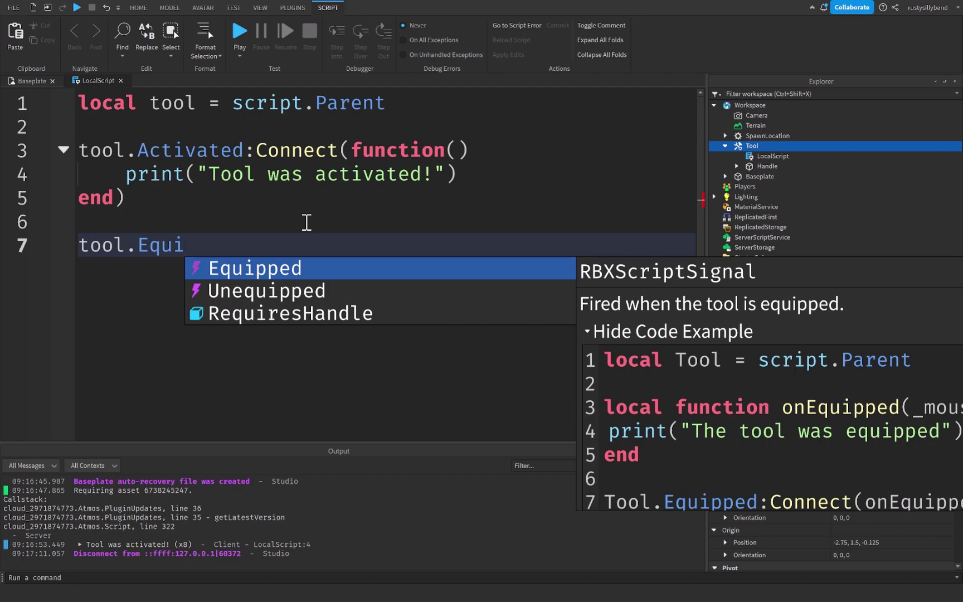
pyautogui.write('pped:Connect(function')
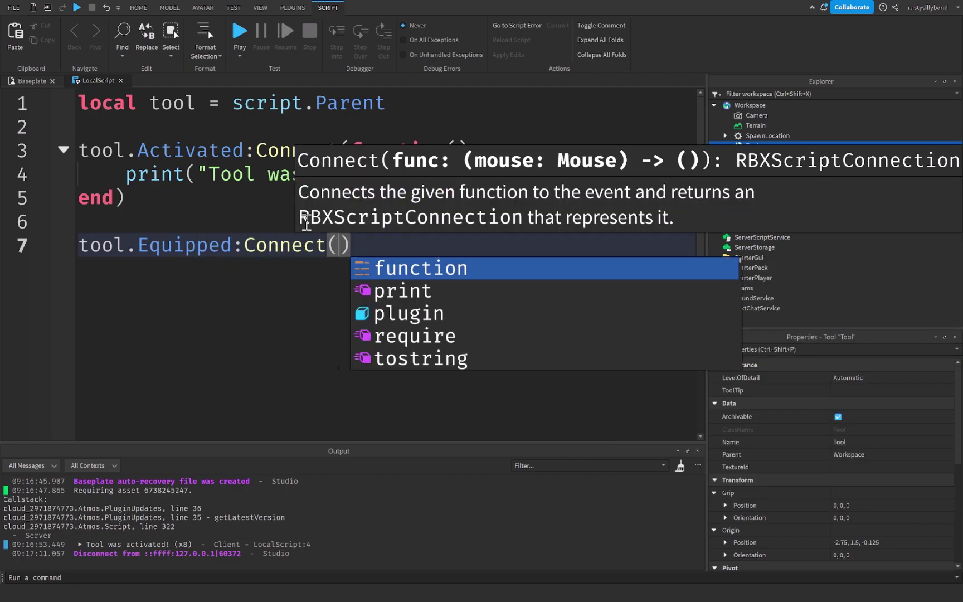
pyautogui.press('BackSpace')
pyautogui.write(')')
pyautogui.press('BackSpace')
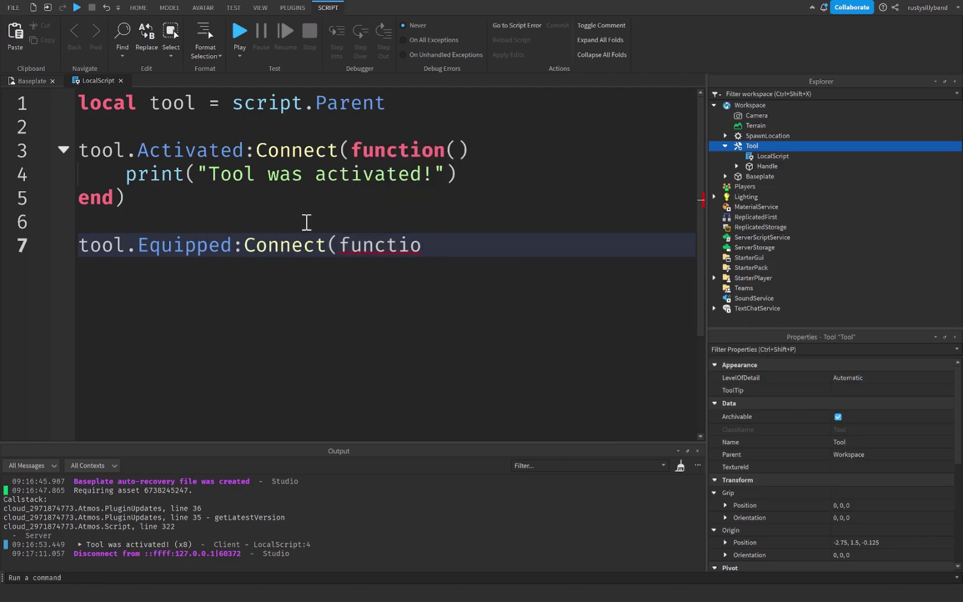
pyautogui.write('n')
pyautogui.press('Return')
pyautogui.write('print("Tool was eq')
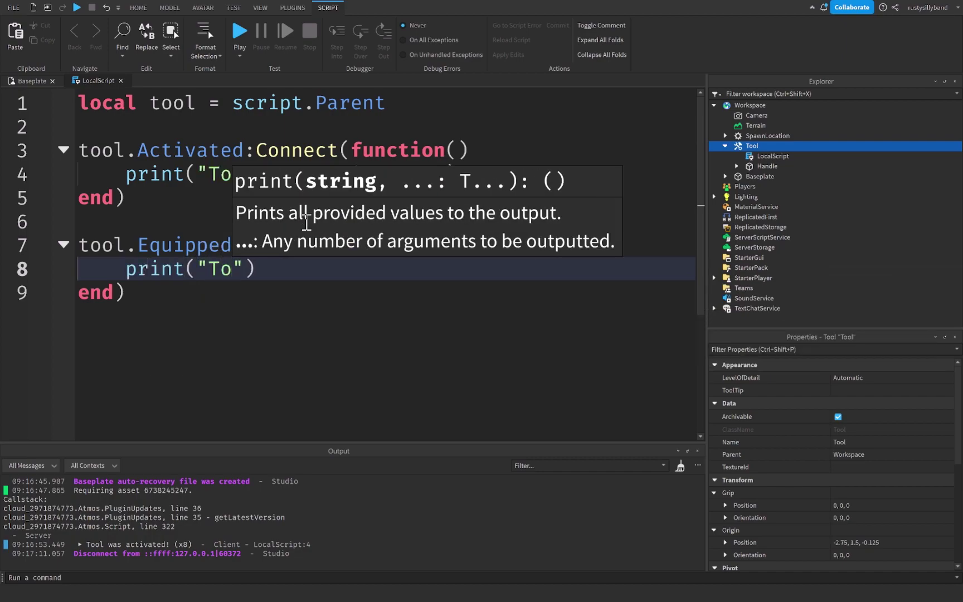
pyautogui.write('uipped!")')
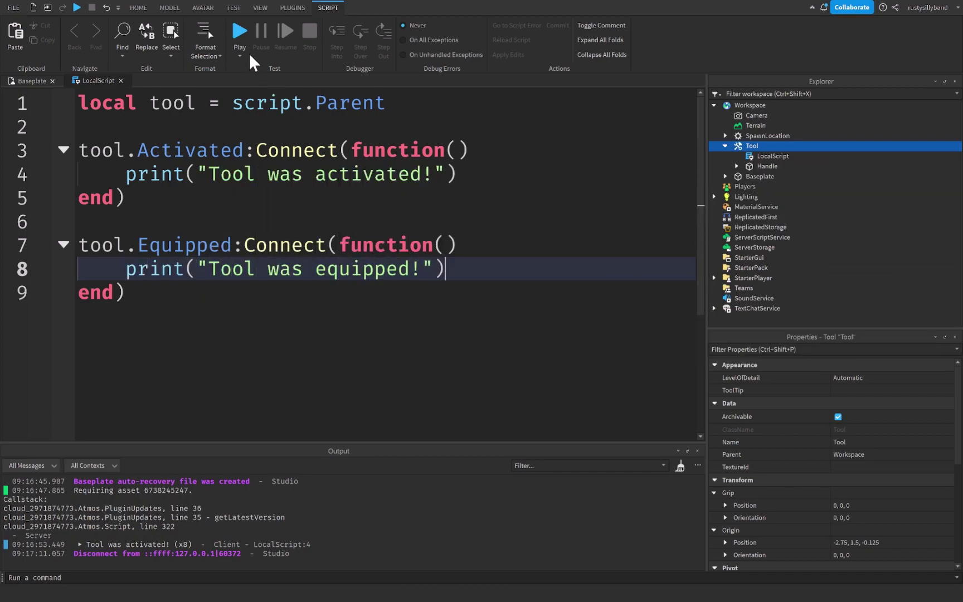
# Step: Play-test, walk around, toggle the tool with 1 several times, activate it once, then stop
pyautogui.click(239, 29)
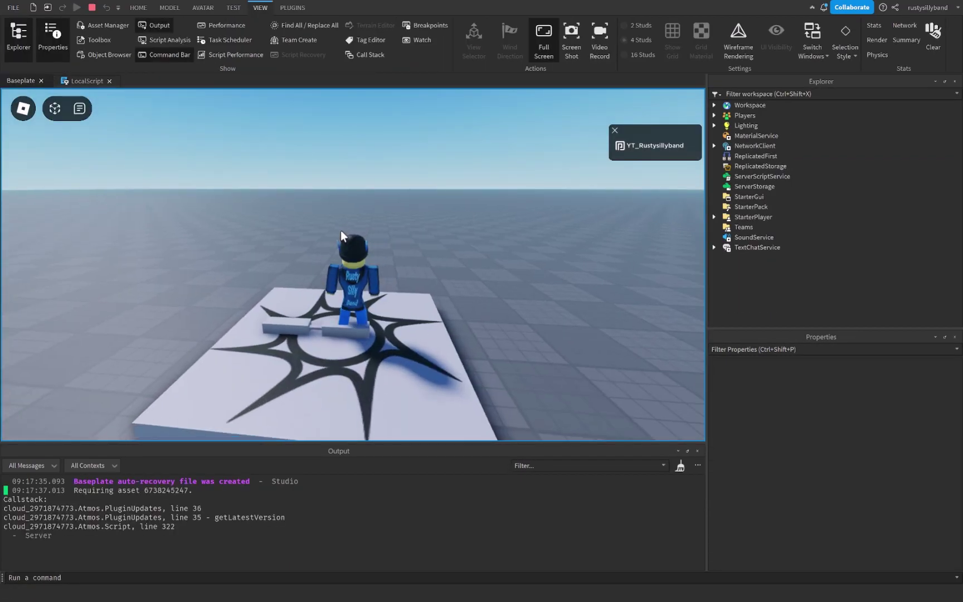
pyautogui.press('w')
pyautogui.press('a')
pyautogui.press('s')
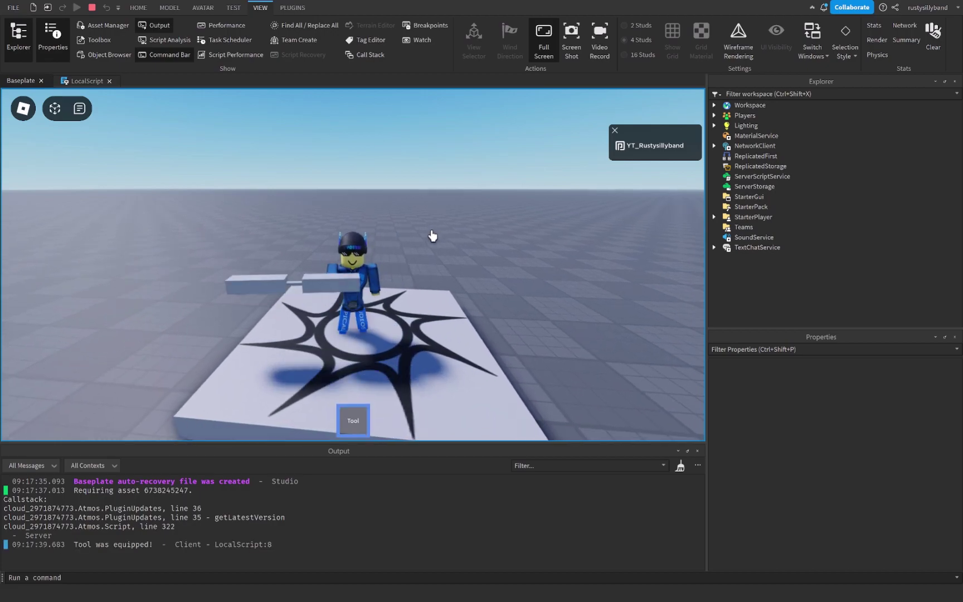
pyautogui.moveTo(469, 237); pyautogui.dragTo(482, 229, button='right')
pyautogui.press('1')
pyautogui.press('1')
pyautogui.press('1')
pyautogui.press('1')
pyautogui.press('1')
pyautogui.press('1')
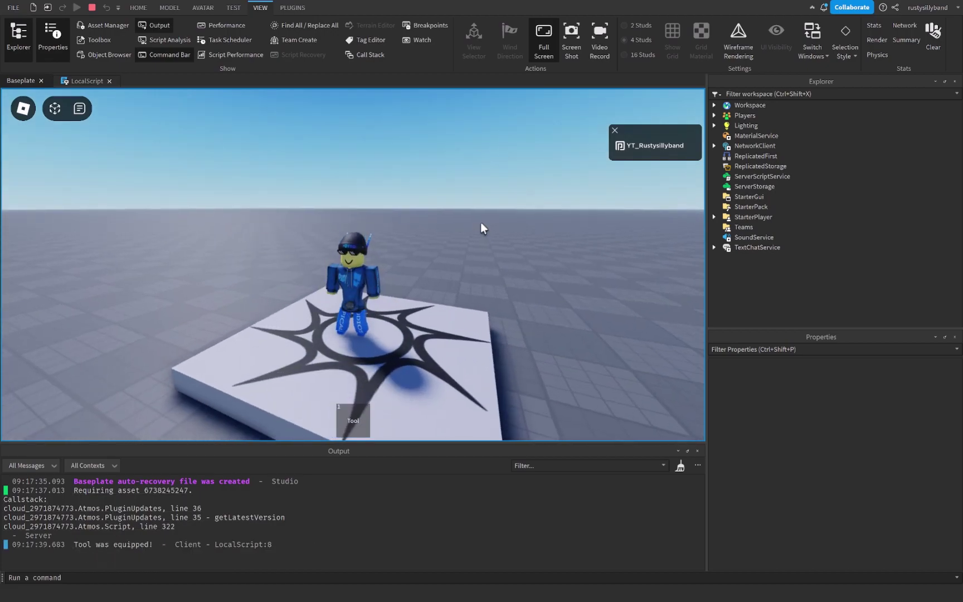
pyautogui.press('1')
pyautogui.press('1')
pyautogui.press('1')
pyautogui.press('1')
pyautogui.press('1')
pyautogui.press('1')
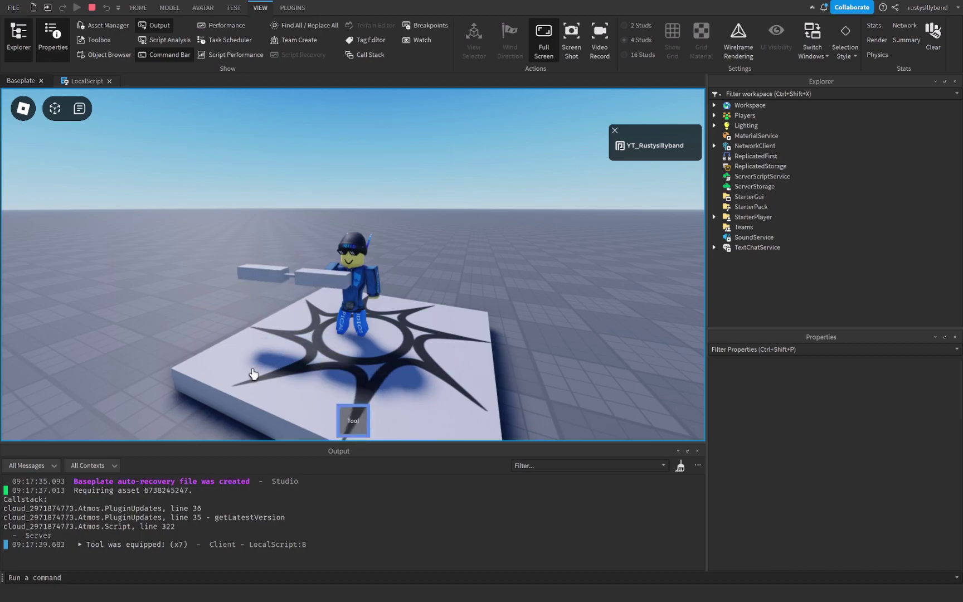
pyautogui.press('1')
pyautogui.press('1')
pyautogui.click(411, 387)
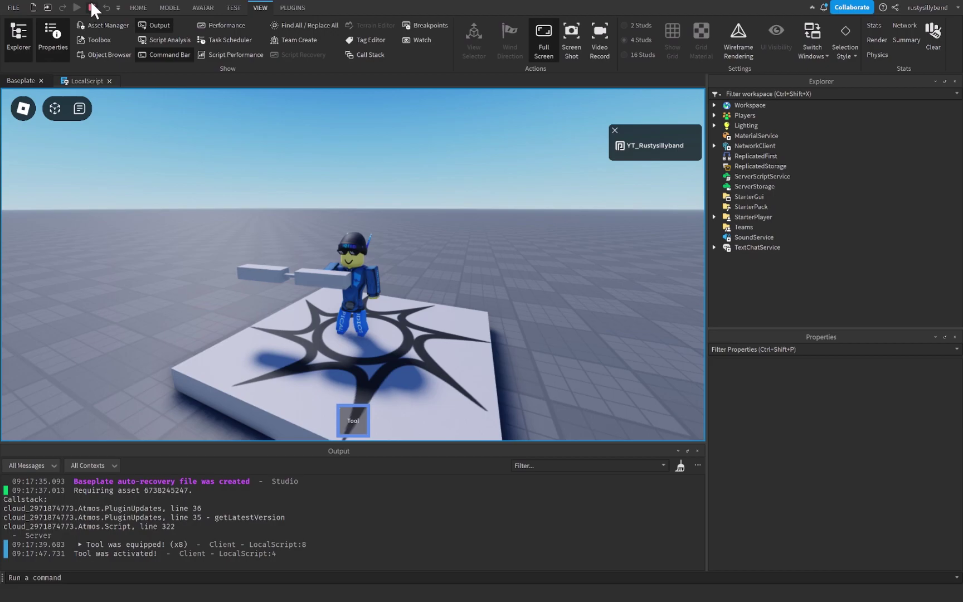
pyautogui.hotkey('shift', 'F5')
# Step: On line 11, add tool.Unequipped:Connect(function() printing "Tool was unequipped!"
pyautogui.click(70, 80)
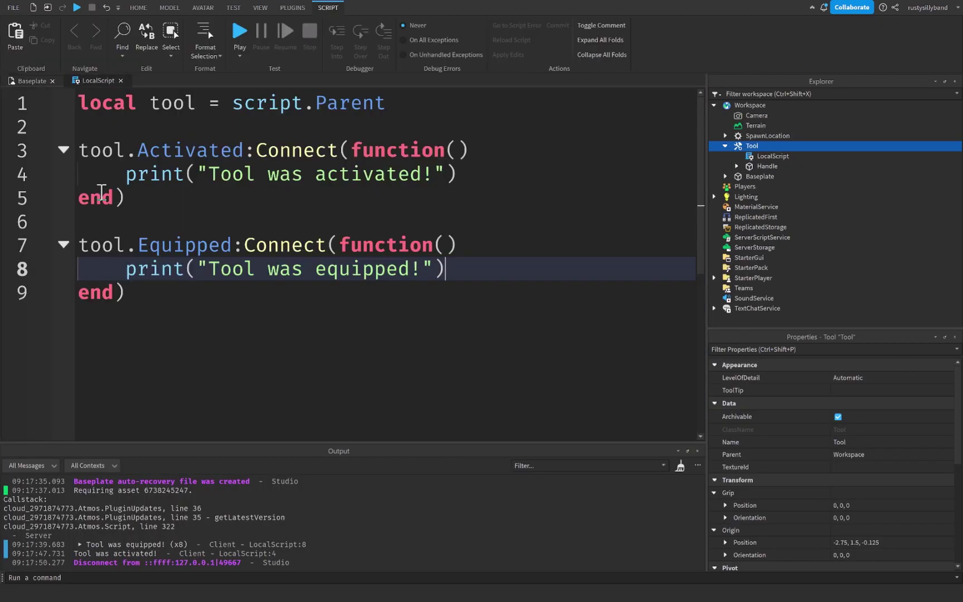
pyautogui.click(169, 293)
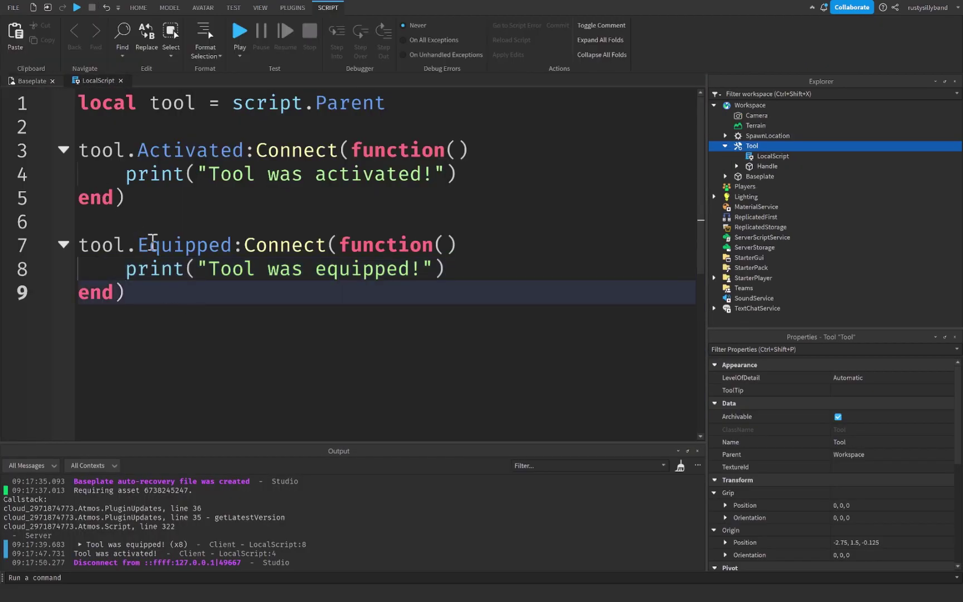
pyautogui.press('Return')
pyautogui.press('Return')
pyautogui.write('tool.Un')
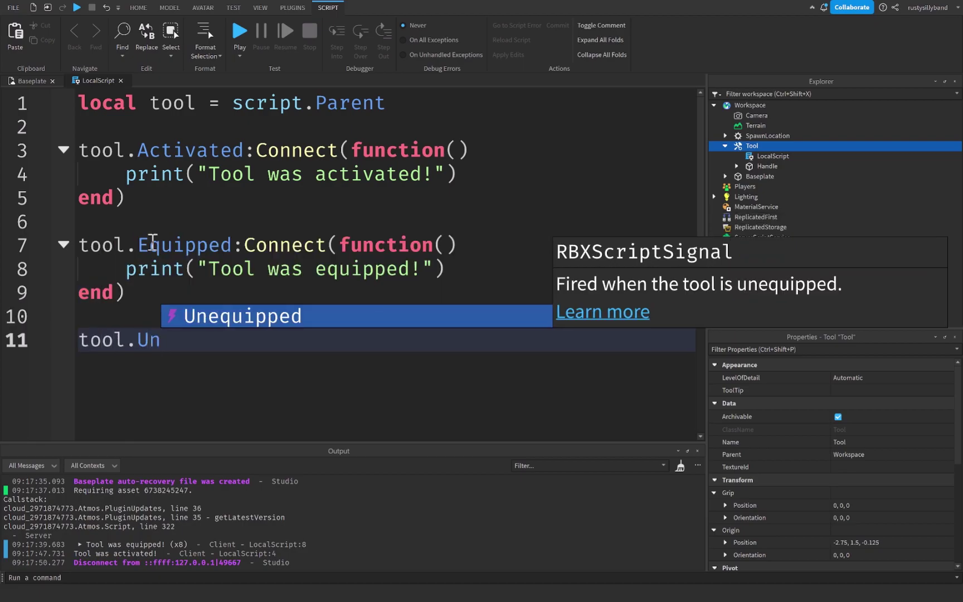
pyautogui.press('Tab')
pyautogui.write(':Connect(')
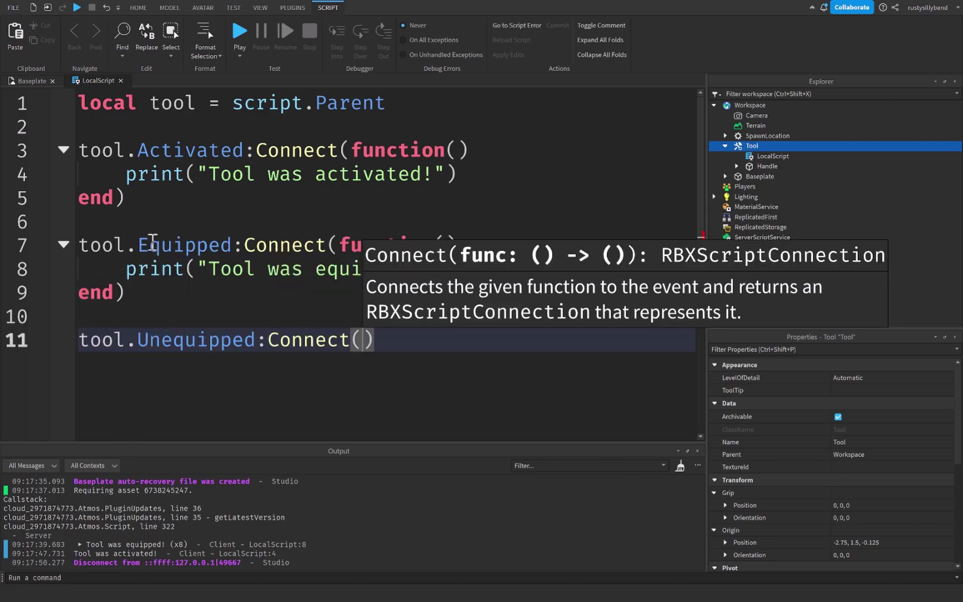
pyautogui.write('function')
pyautogui.press('Right')
pyautogui.press('BackSpace')
pyautogui.write('(')
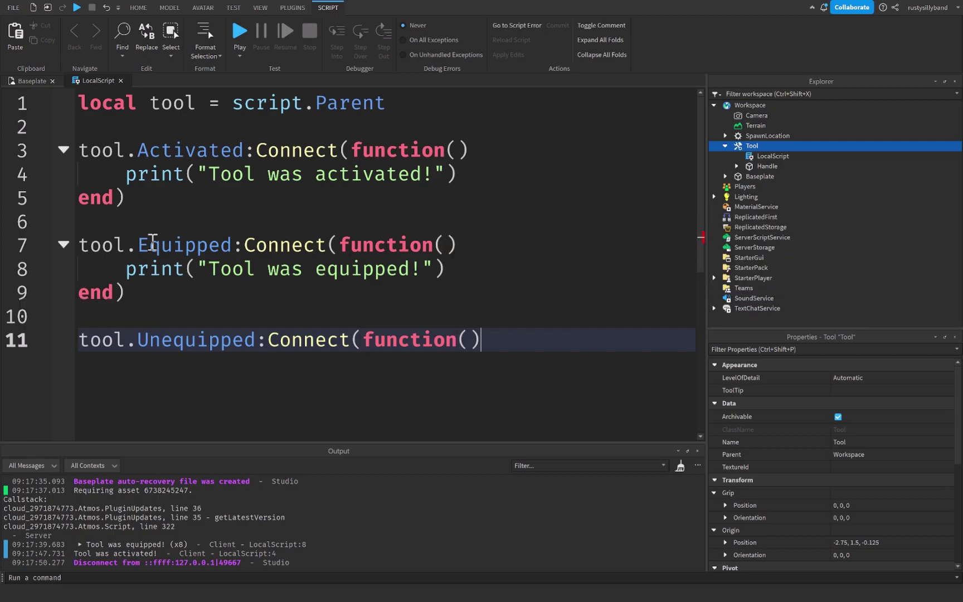
pyautogui.press('Return')
pyautogui.write('print("Too')
pyautogui.write('l was unequ')
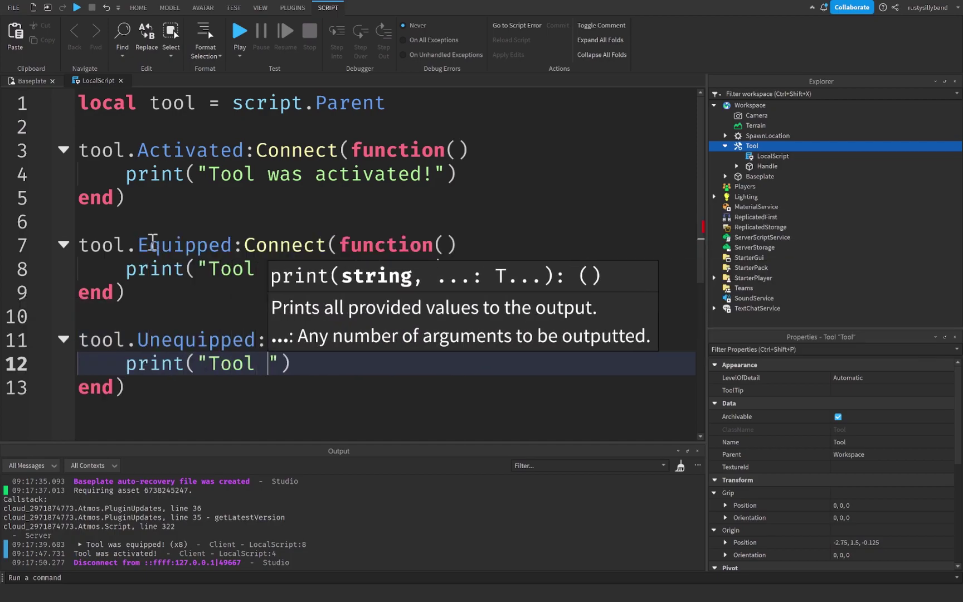
pyautogui.write('ipped!')
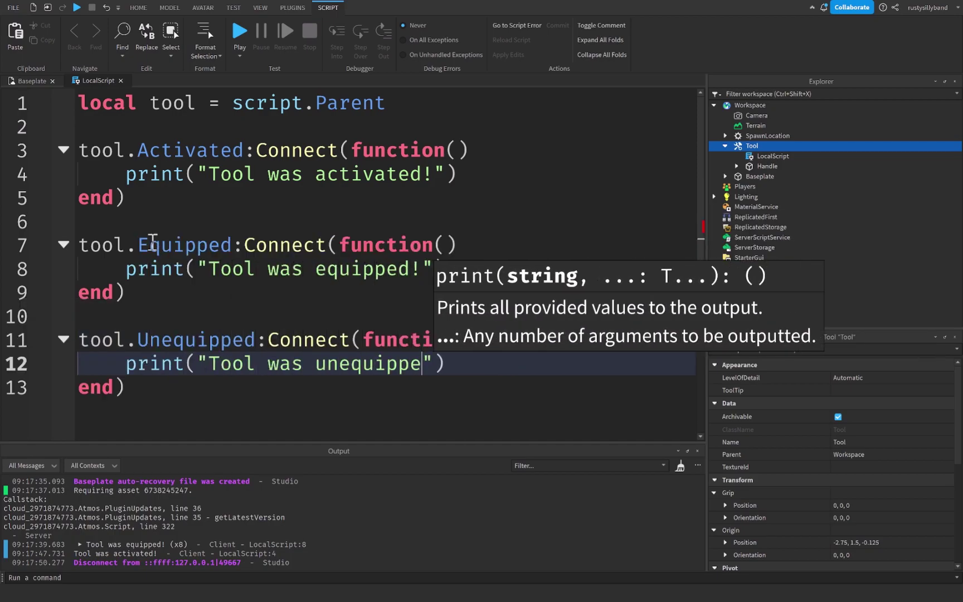
pyautogui.press('End')
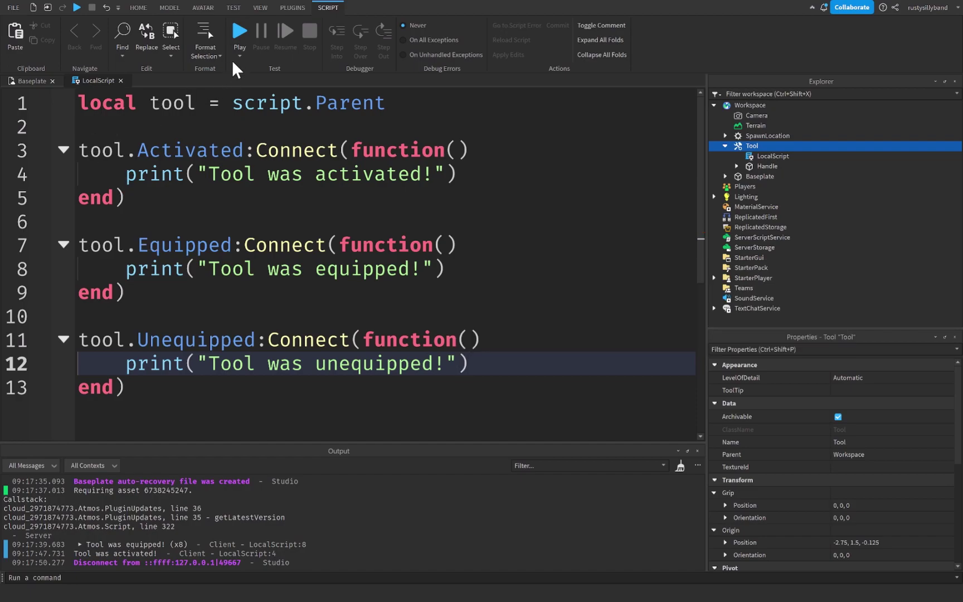
# Step: Play-test: equip the tool with 1, activate it, then press 1 again to unequip
pyautogui.click(239, 32)
pyautogui.press('1')
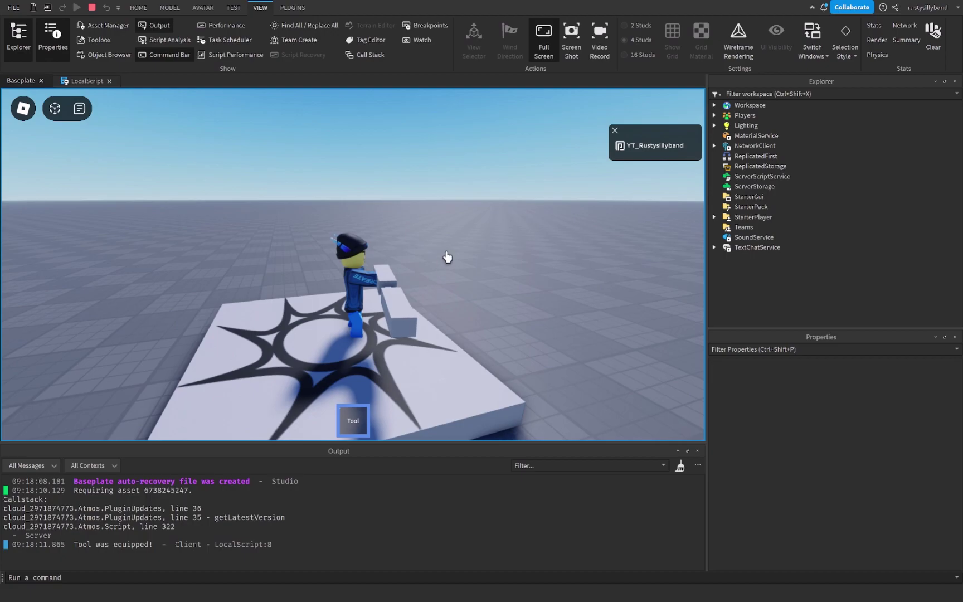
pyautogui.click(447, 257)
pyautogui.press('s')
pyautogui.moveTo(430, 251); pyautogui.dragTo(430, 251, button='right')
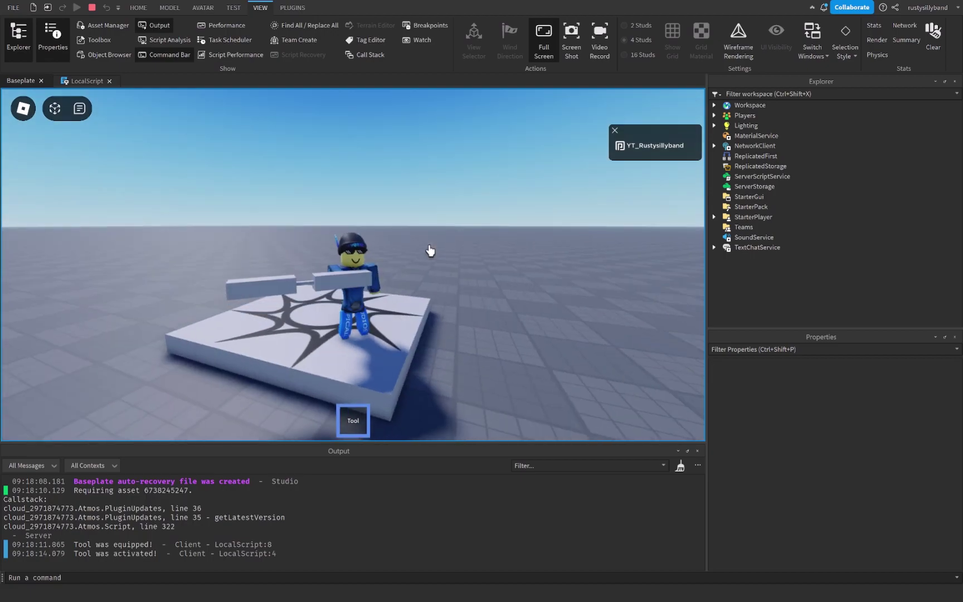
pyautogui.press('1')
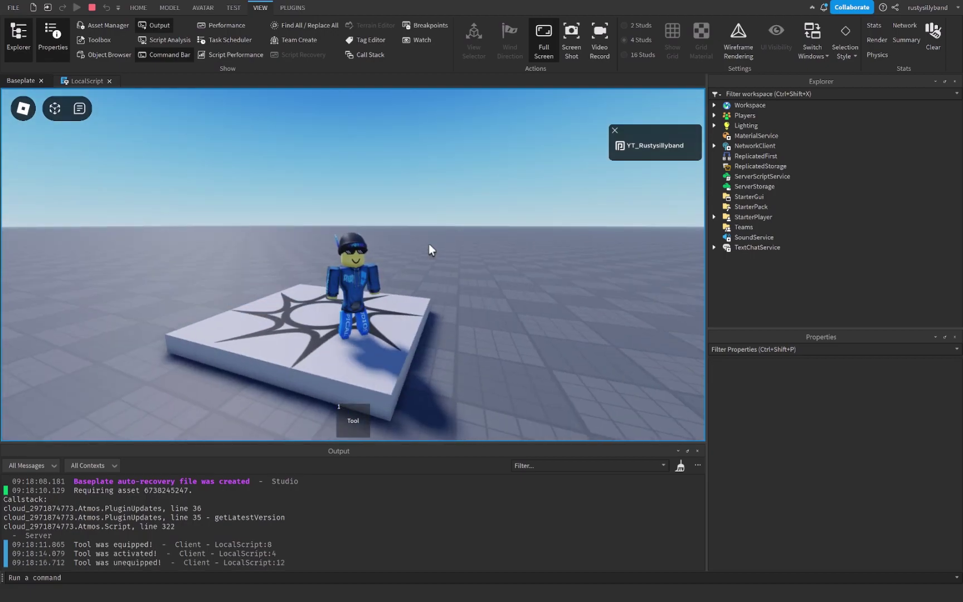
pyautogui.moveTo(409, 221); pyautogui.dragTo(408, 220, button='right')
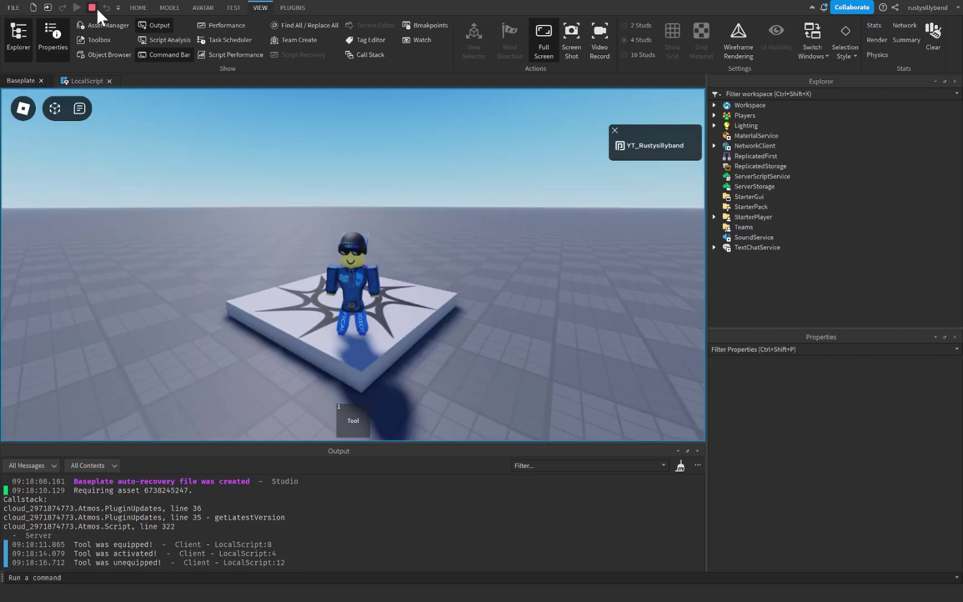
# Step: End the playtest and return to the LocalScript editor with the caret on empty line 6
pyautogui.click(95, 10)
pyautogui.click(86, 79)
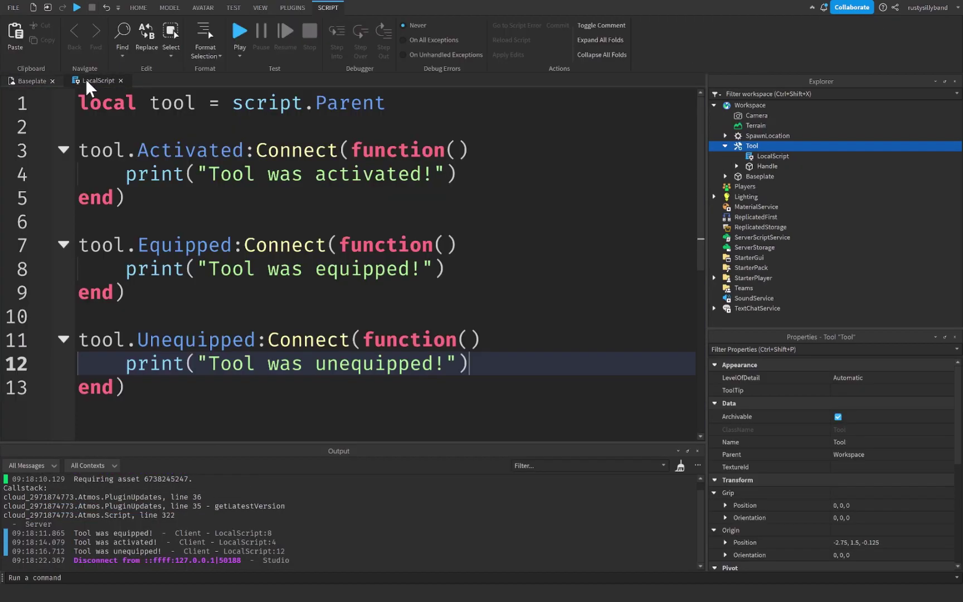
pyautogui.click(329, 217)
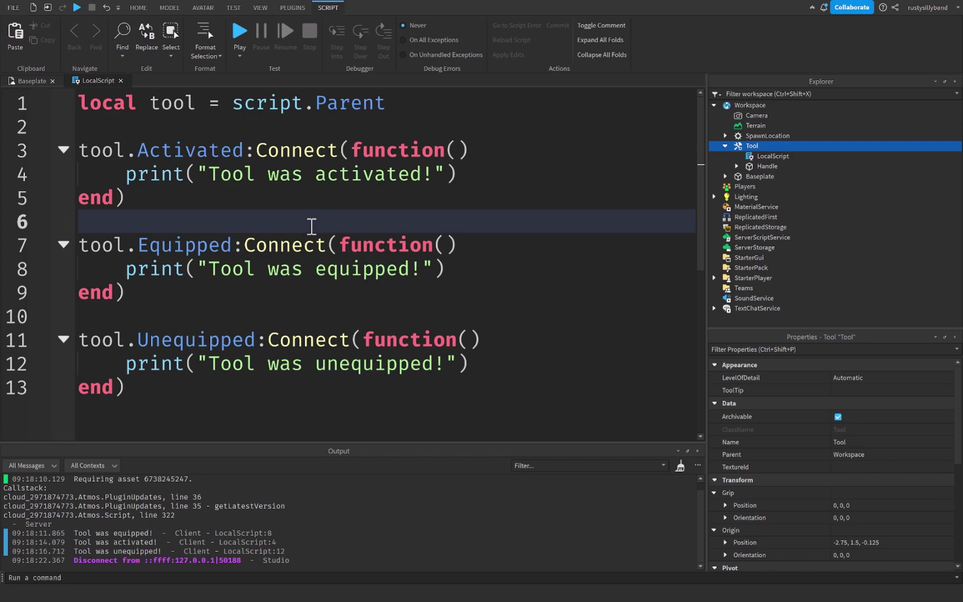